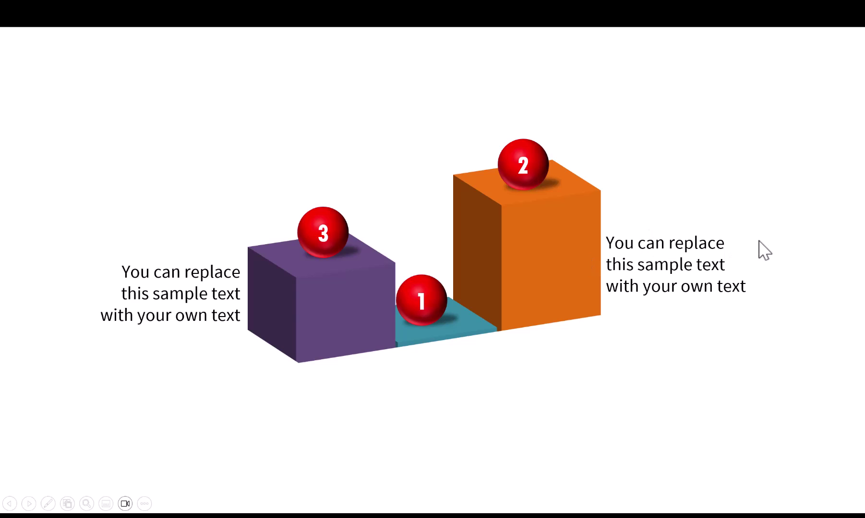
Advance the slide show so Morph raises teal block 1 with its ball and sample text
click(773, 210)
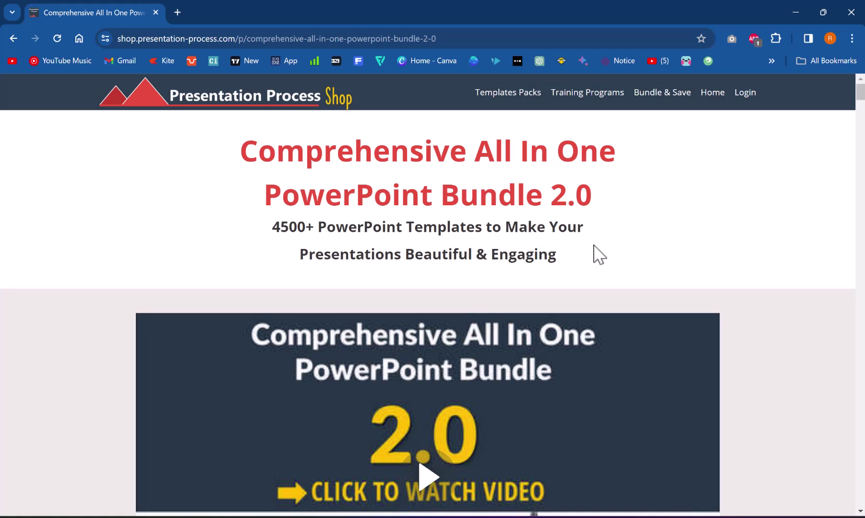
Switch from the Chrome bundle page back to the blank PowerPoint presentation
key(alt+Tab)
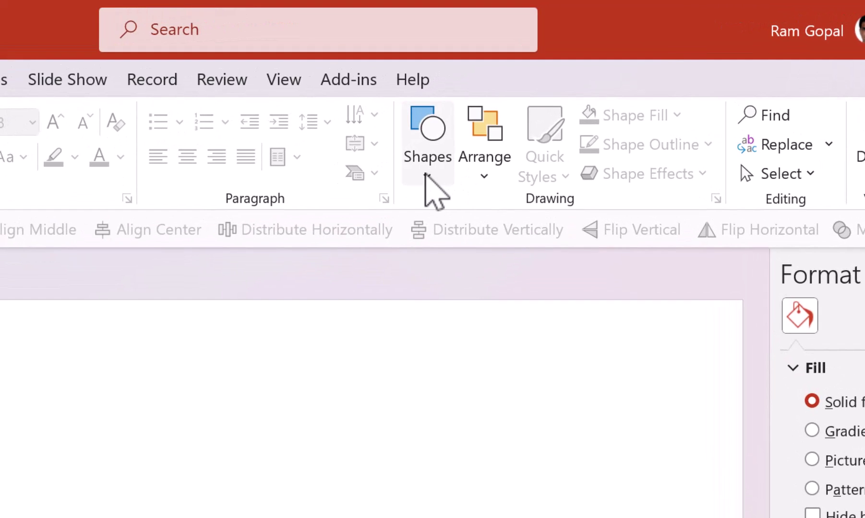
Draw a square on the slide, remove its outline, and fill it dark orange
click(495, 93)
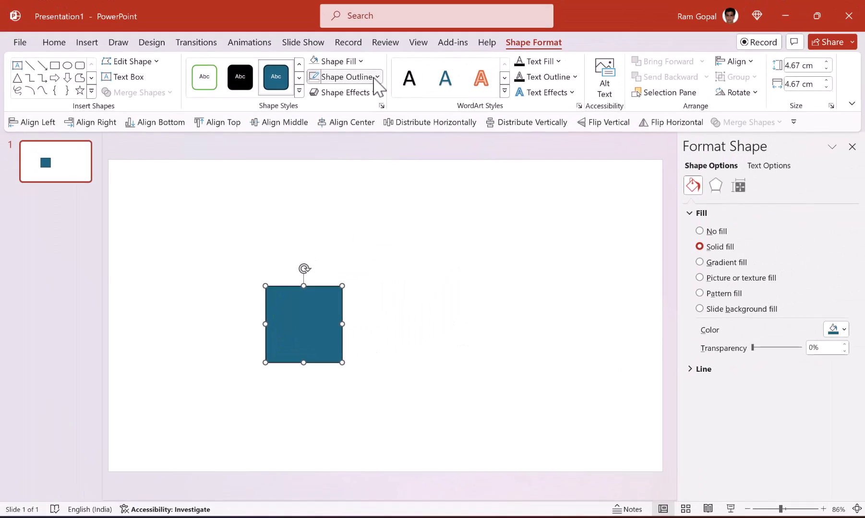
click(397, 24)
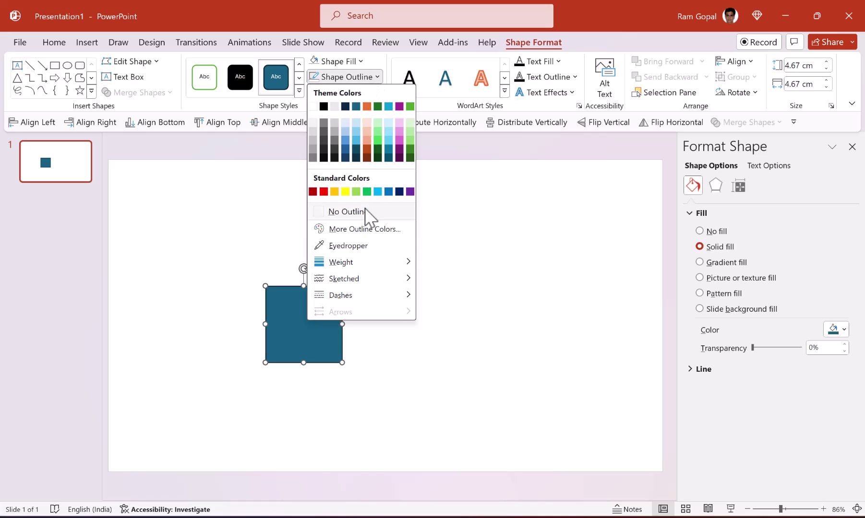
click(359, 179)
click(358, 63)
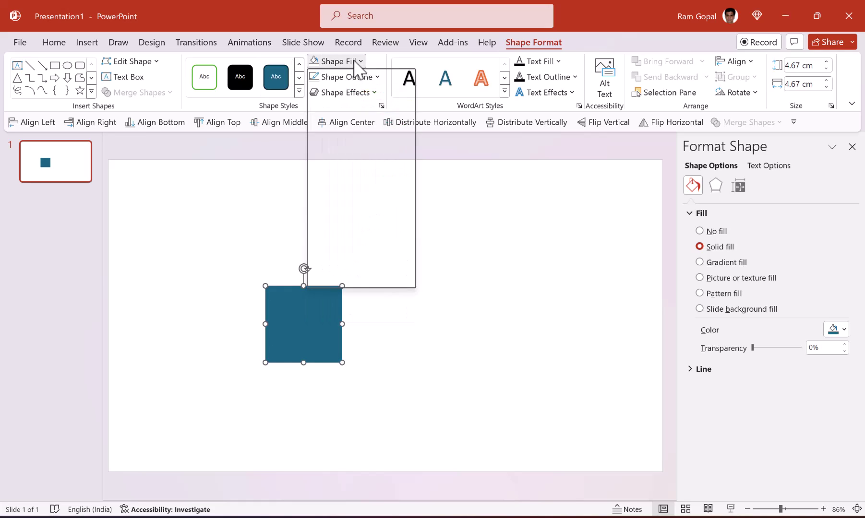
click(366, 134)
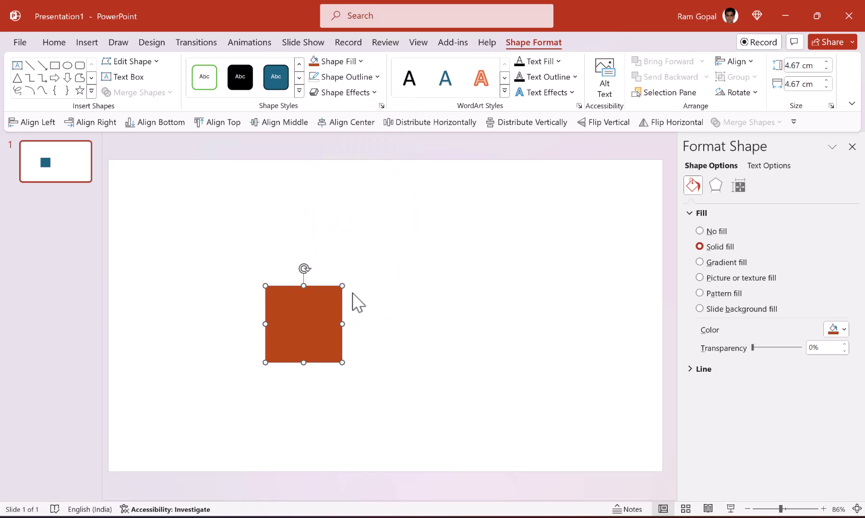
Give the orange square the Off Axis 1: Top 3-D rotation and a 100 pt depth
right_click(307, 302)
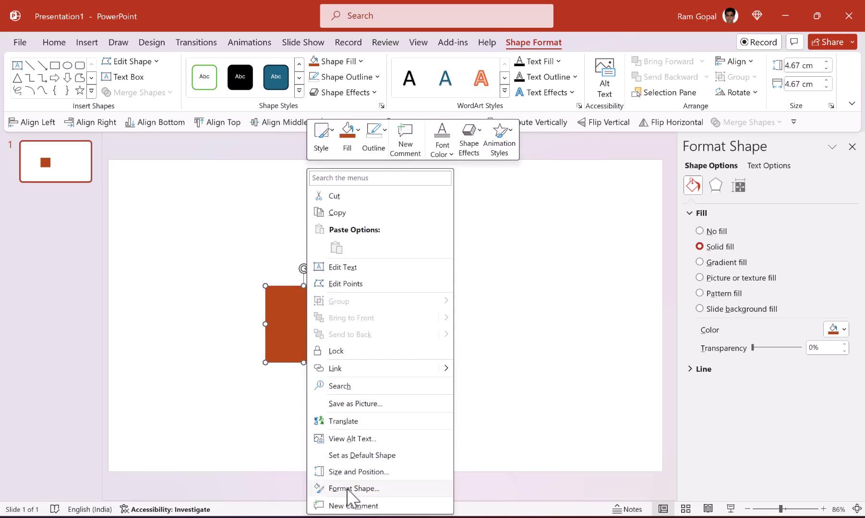
click(356, 488)
click(715, 192)
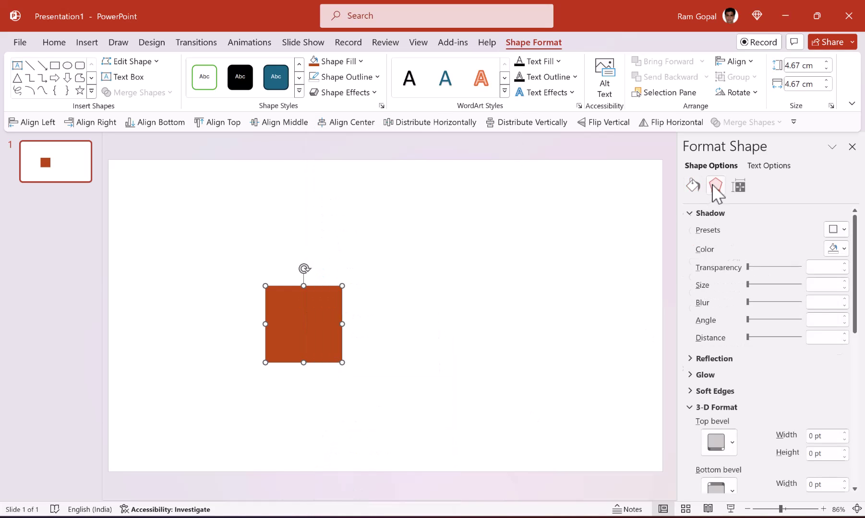
click(708, 215)
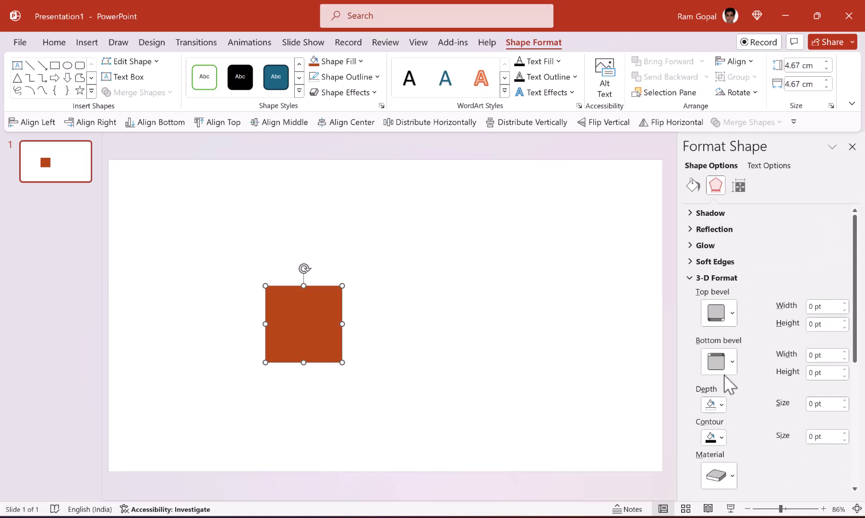
click(704, 280)
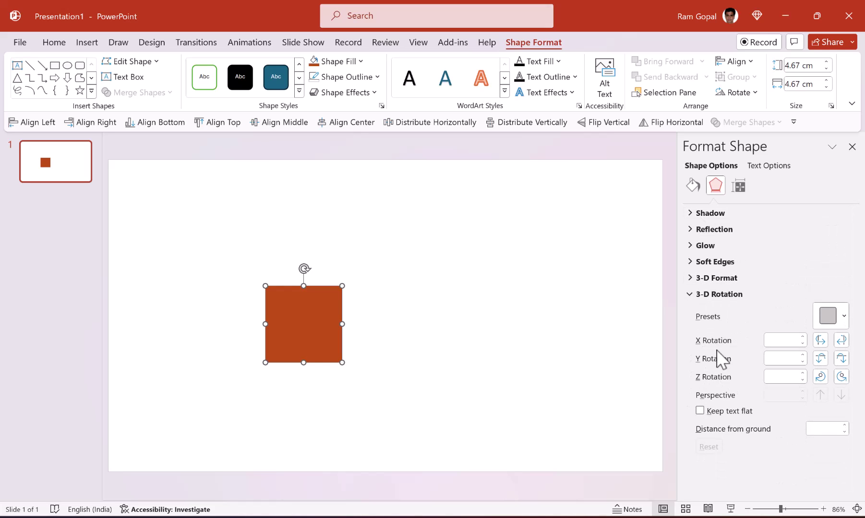
click(839, 326)
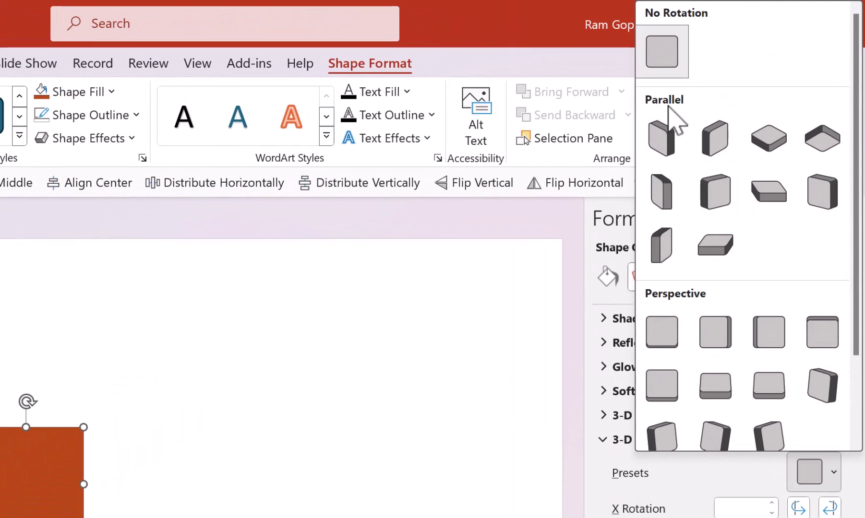
click(764, 194)
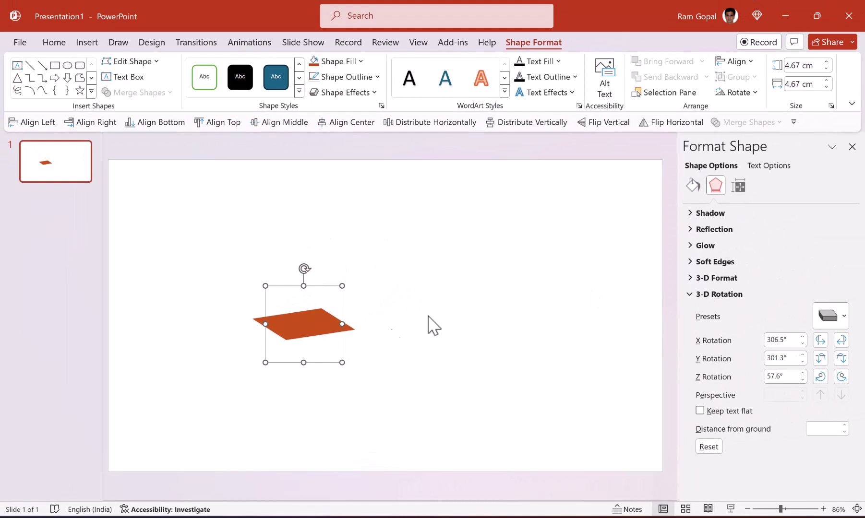
click(723, 279)
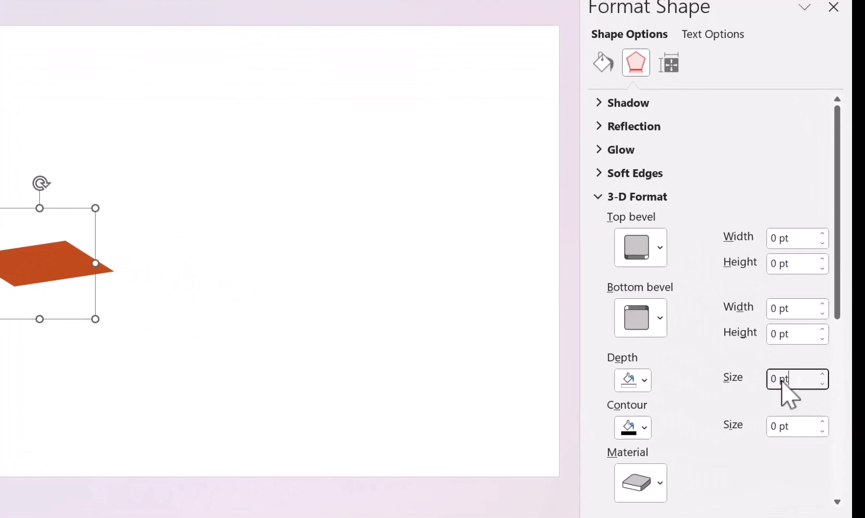
click(817, 407)
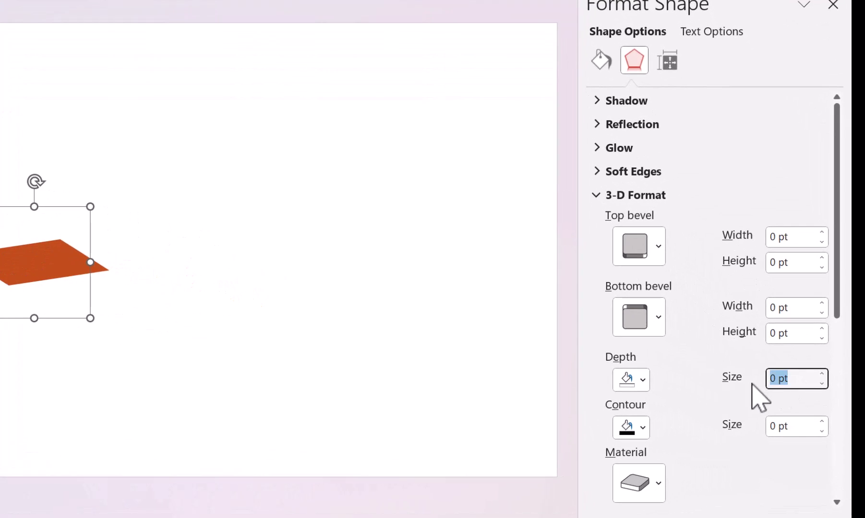
text(100)
key(Return)
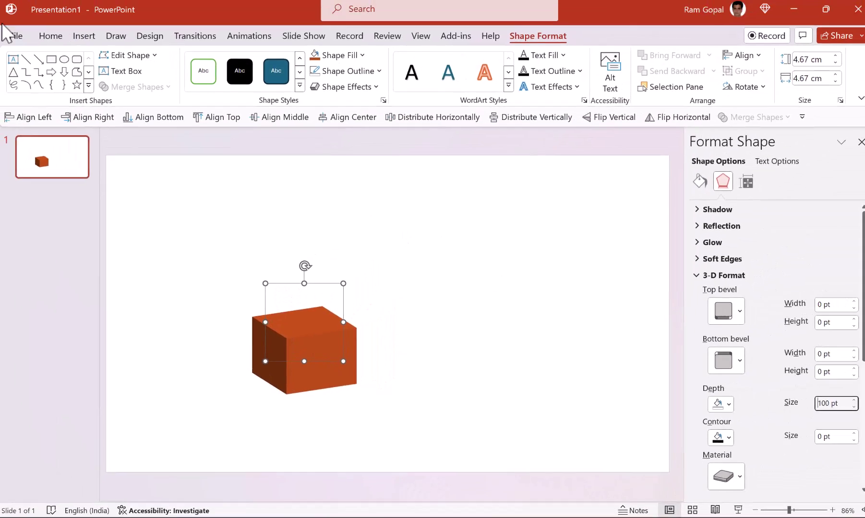
Add a text box with the number 3 set in Amasis MT Pro Black
click(17, 67)
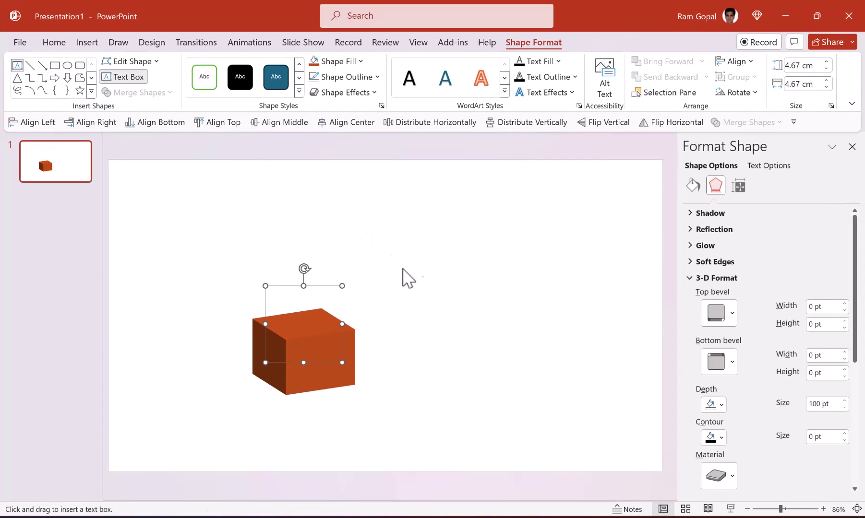
click(403, 269)
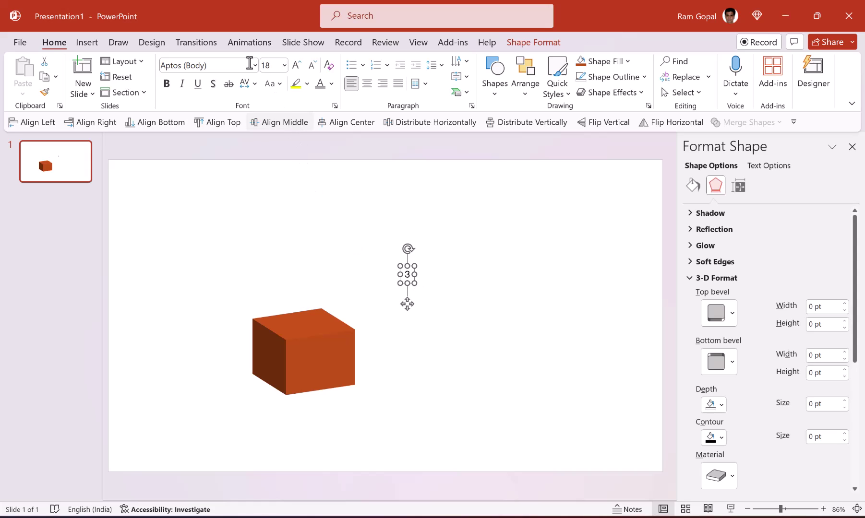
click(254, 66)
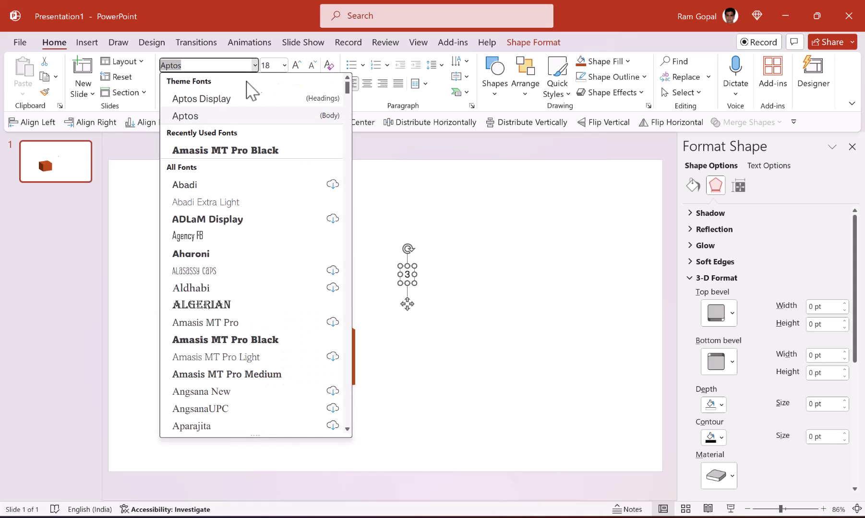
click(232, 150)
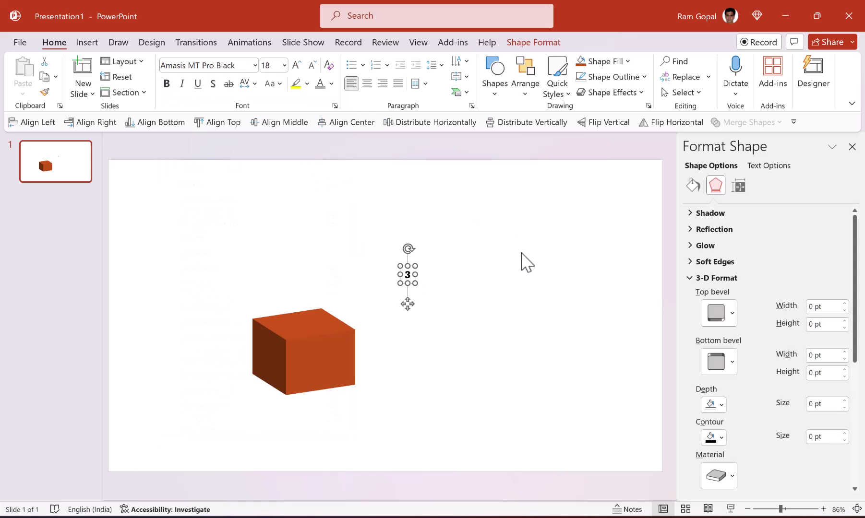
Enlarge the 3 to 80 pt and move it onto the cube's top face
click(296, 67)
click(295, 67)
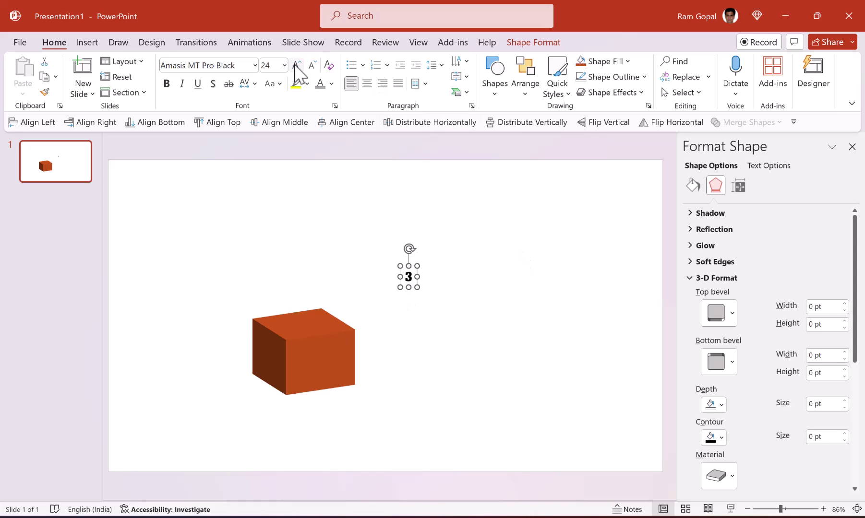
click(295, 67)
click(296, 67)
click(295, 67)
click(295, 67)
click(296, 67)
click(295, 67)
click(296, 67)
click(295, 67)
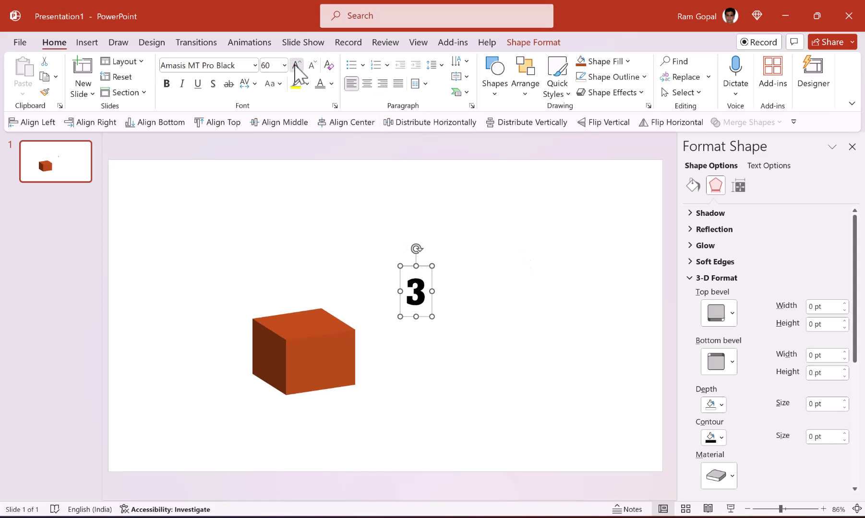
click(295, 68)
click(296, 68)
drag(435, 278, 322, 291)
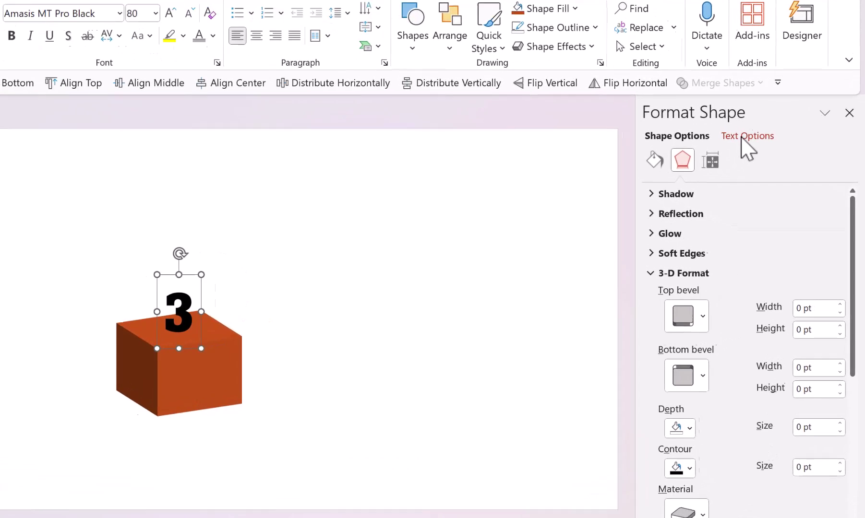
Apply a Perspective: Upper Right text shadow to the numeral 3, then deselect it
click(742, 137)
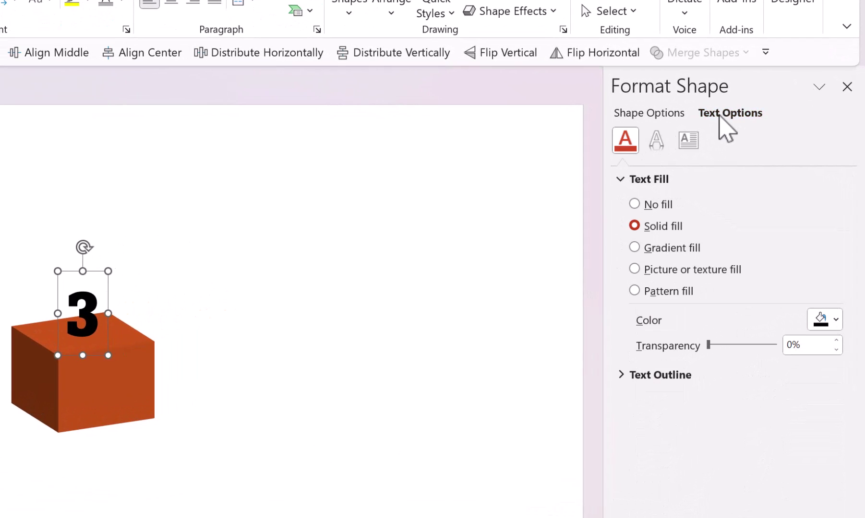
click(657, 140)
click(638, 185)
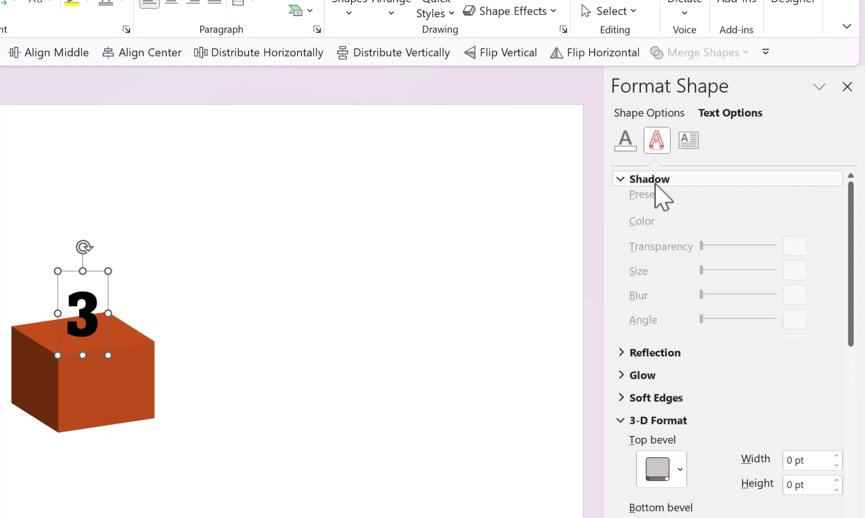
click(836, 202)
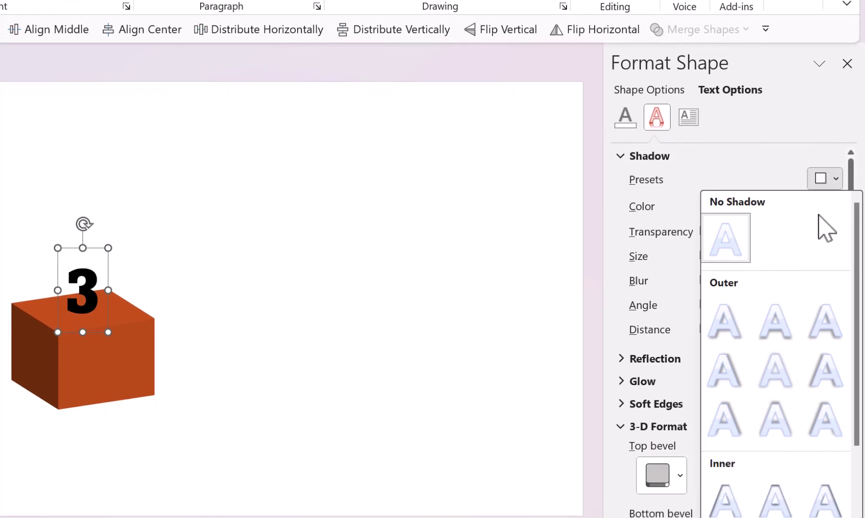
scroll(787, 422, down, 3)
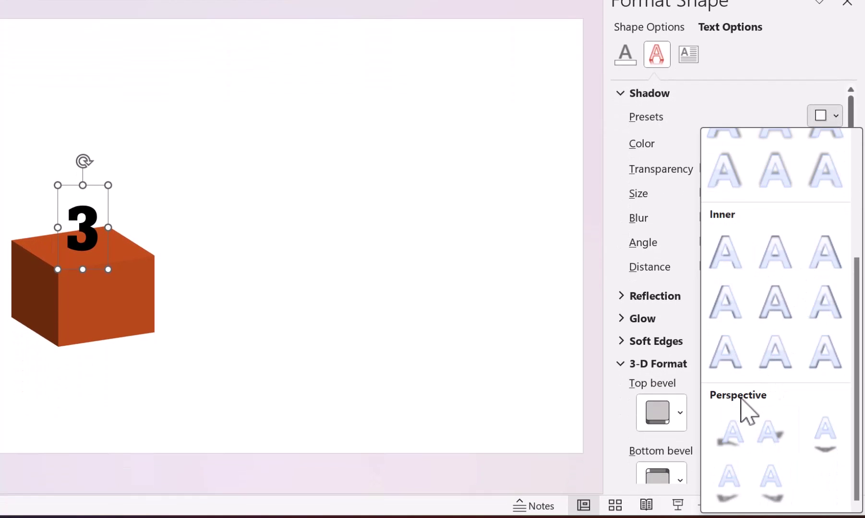
click(775, 437)
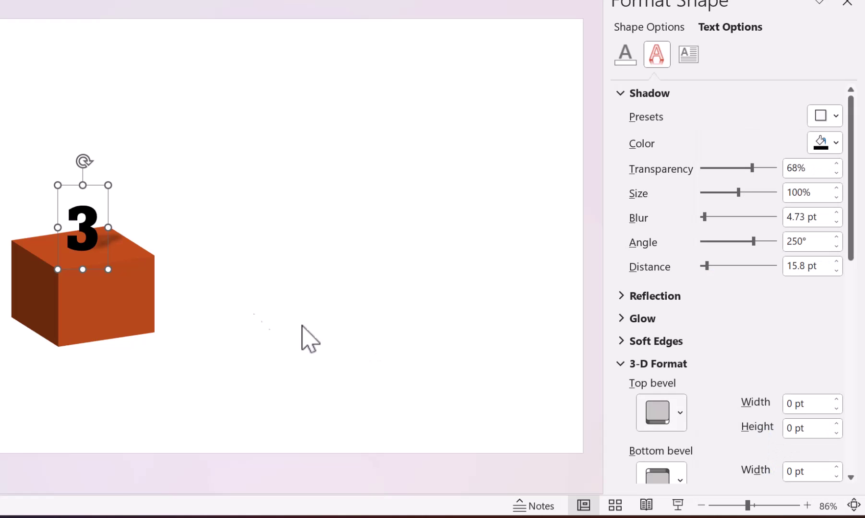
click(299, 265)
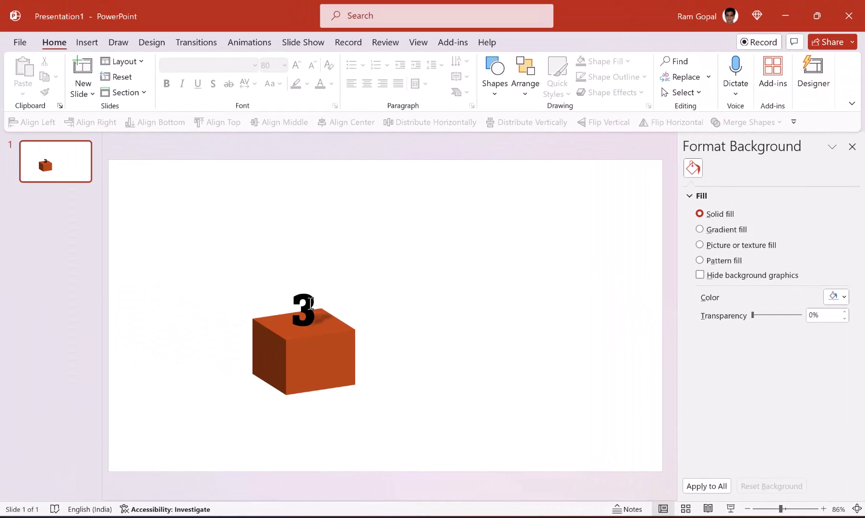
Copy the orange cube with its 3 label and place the duplicate to the right
click(310, 303)
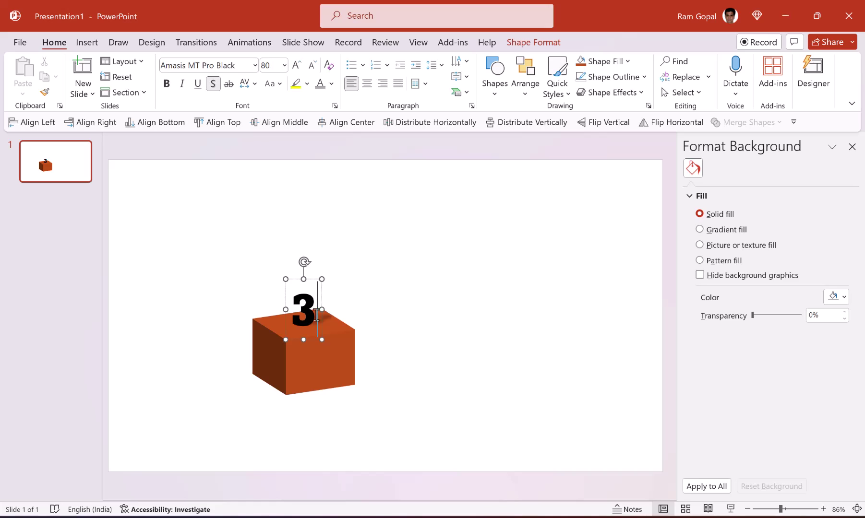
shift+click(328, 356)
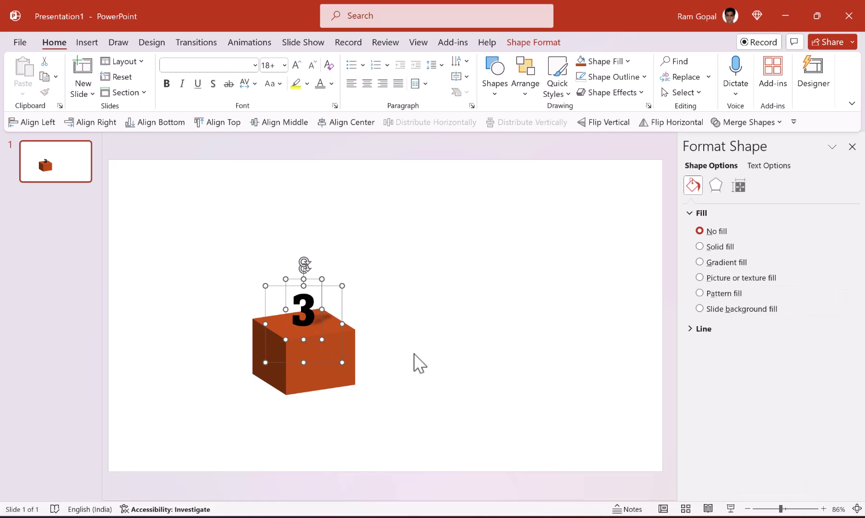
drag(347, 309, 447, 283)
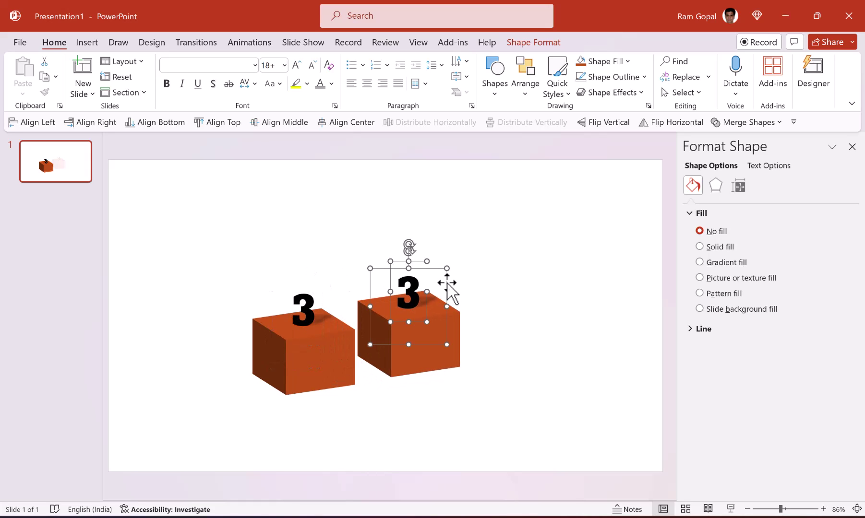
right_click(448, 285)
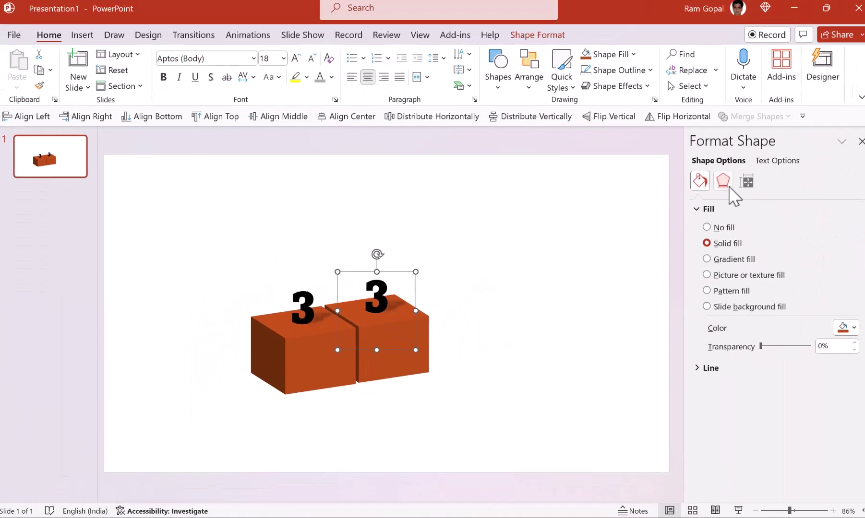
Set the right cube's depth to 200 pt and fill it teal
click(715, 185)
scroll(790, 401, down, 4)
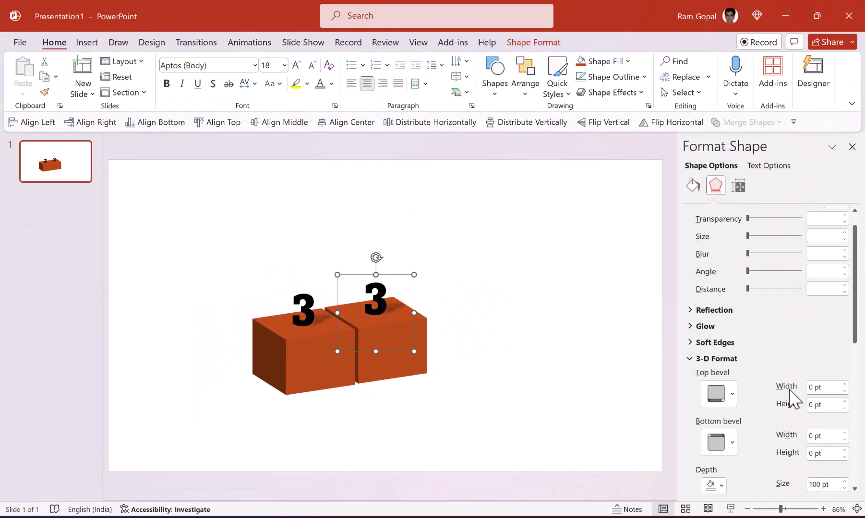
double_click(818, 436)
text(200)
key(Return)
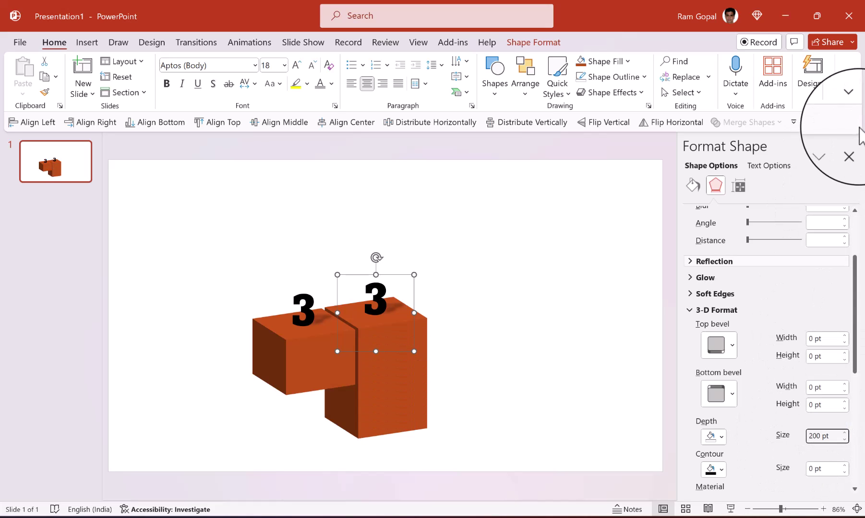
click(615, 64)
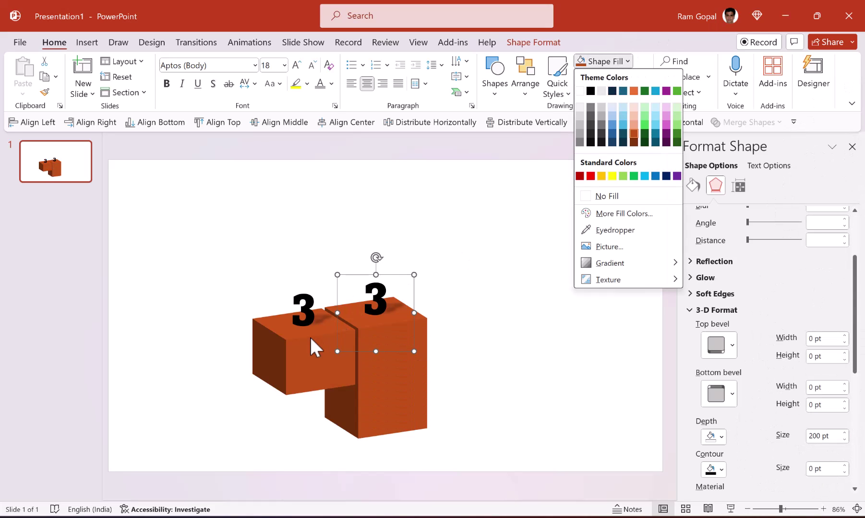
click(656, 135)
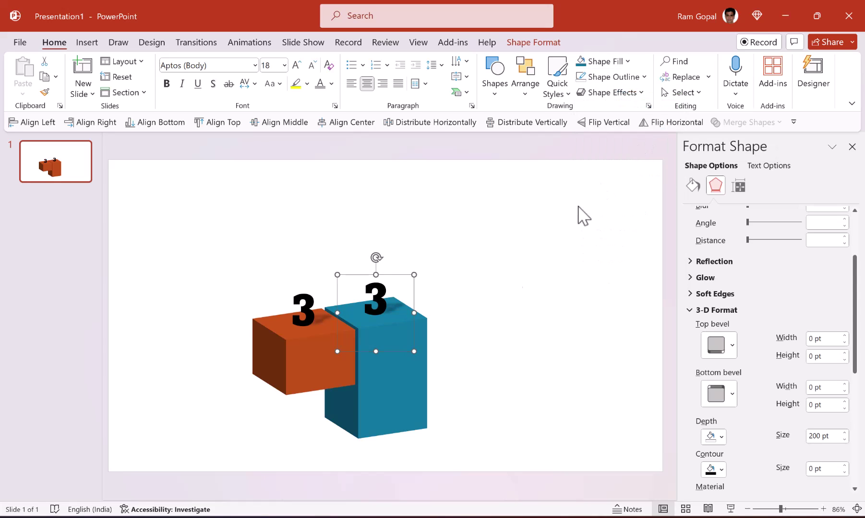
Change the teal block's label from 3 to 1 and select the block with its label
double_click(373, 293)
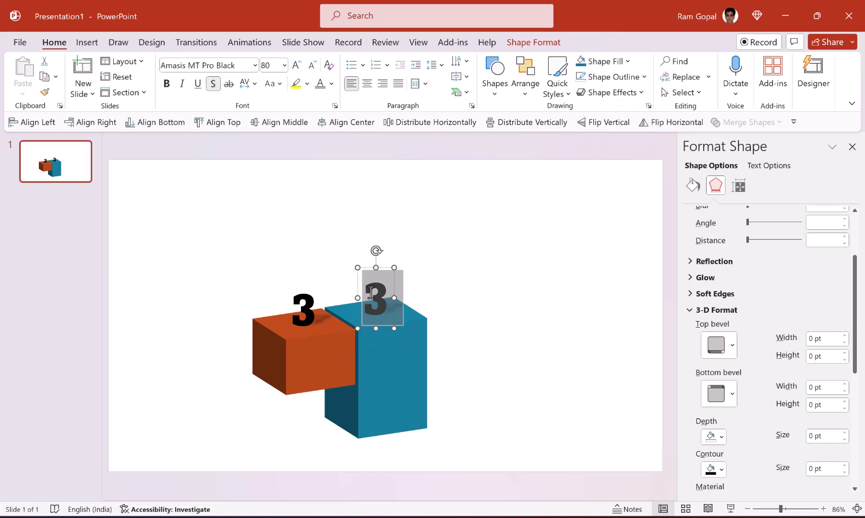
text(1)
click(497, 318)
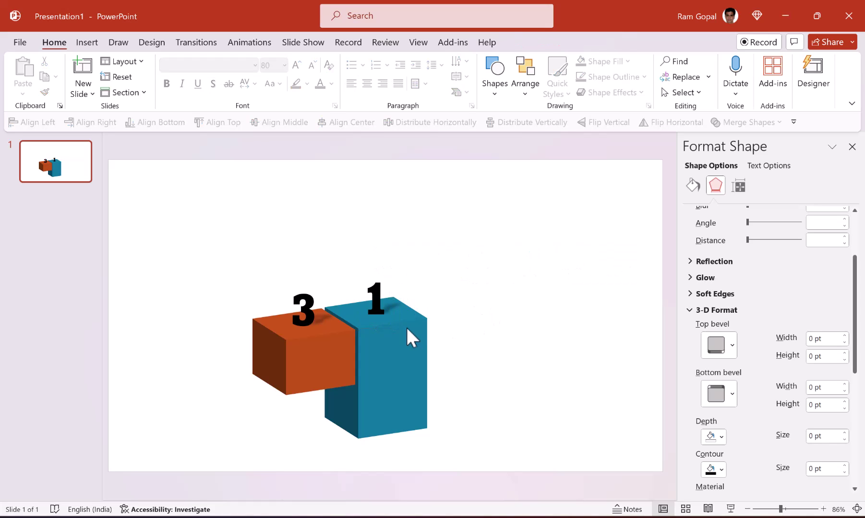
click(384, 298)
shift+click(403, 356)
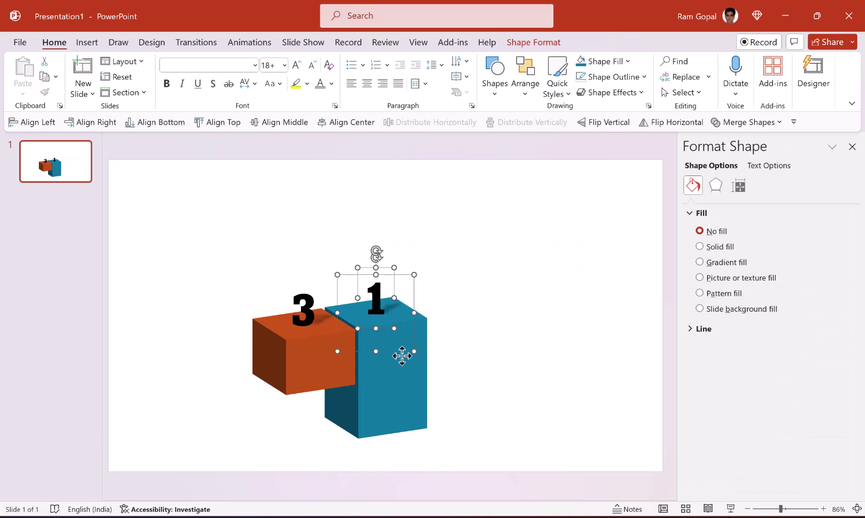
Duplicate the teal block and its 1, send it to back, and butt it against the middle block
drag(402, 355, 509, 302)
right_click(510, 303)
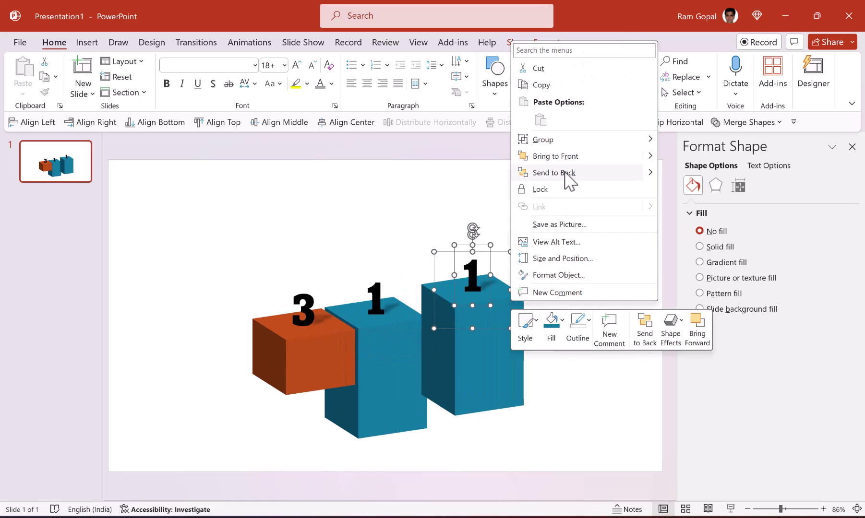
click(559, 178)
drag(511, 264, 483, 274)
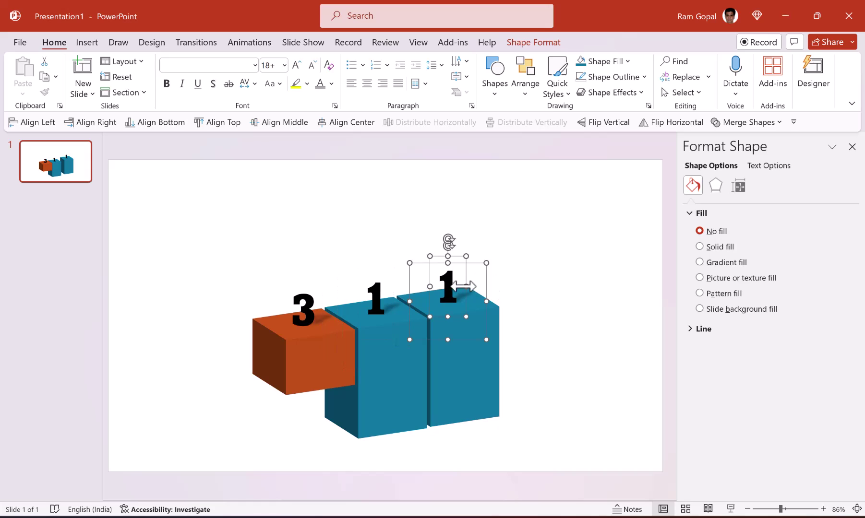
click(523, 303)
click(478, 341)
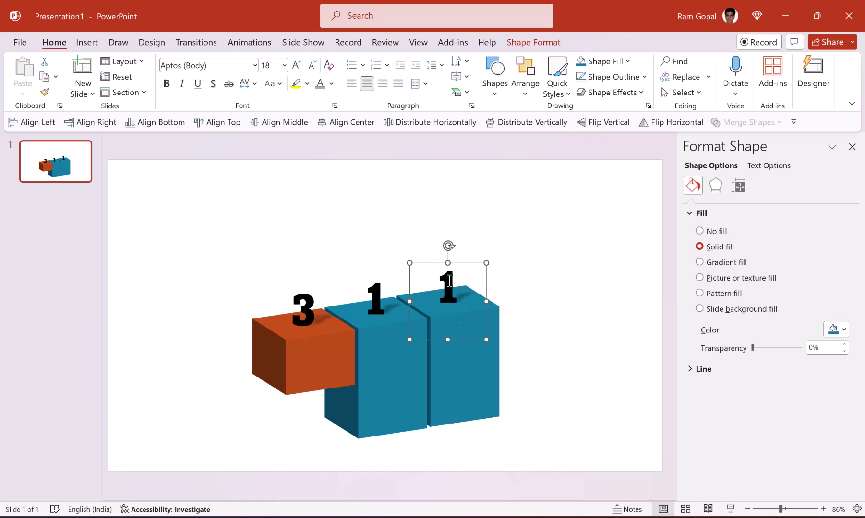
Reduce the right block's 3-D depth from 200 pt to 150 pt
click(716, 186)
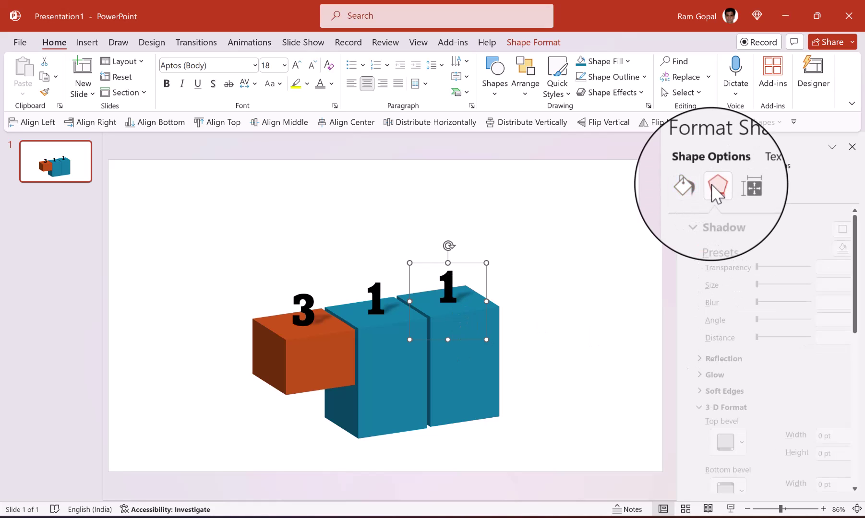
scroll(768, 413, down, 5)
click(826, 412)
text(200)
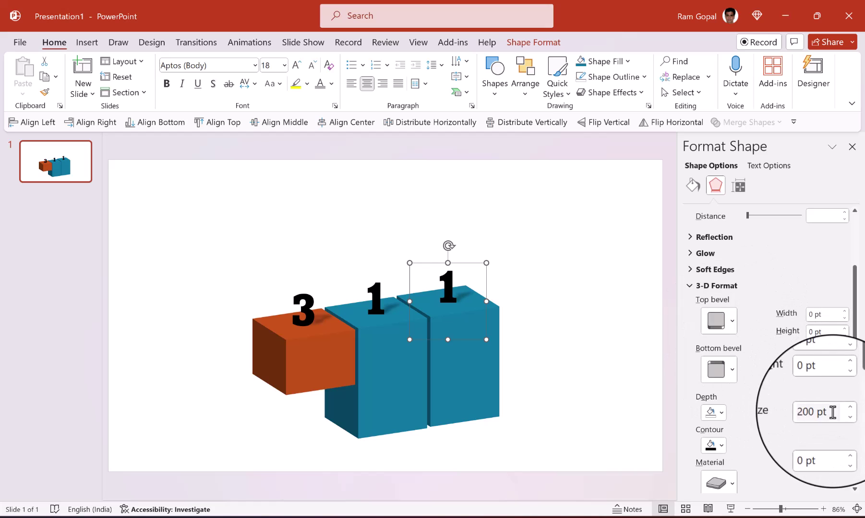
text( pt)
key(Return)
text(150)
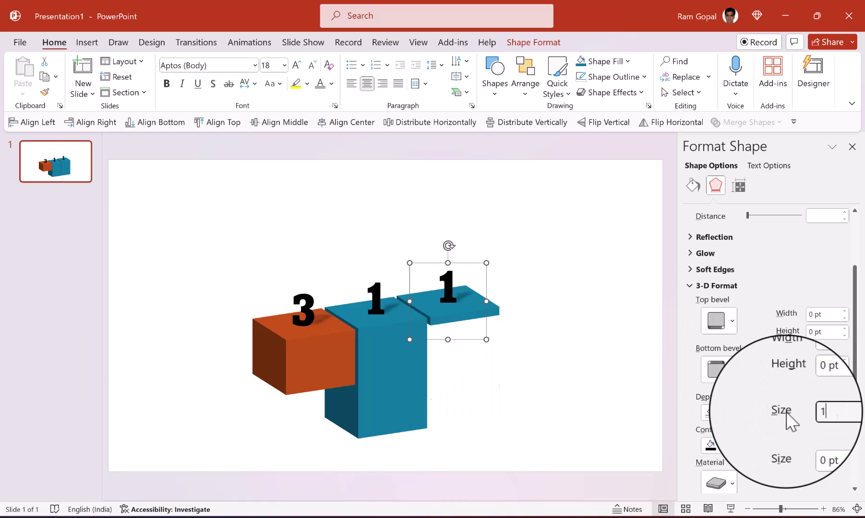
key(Return)
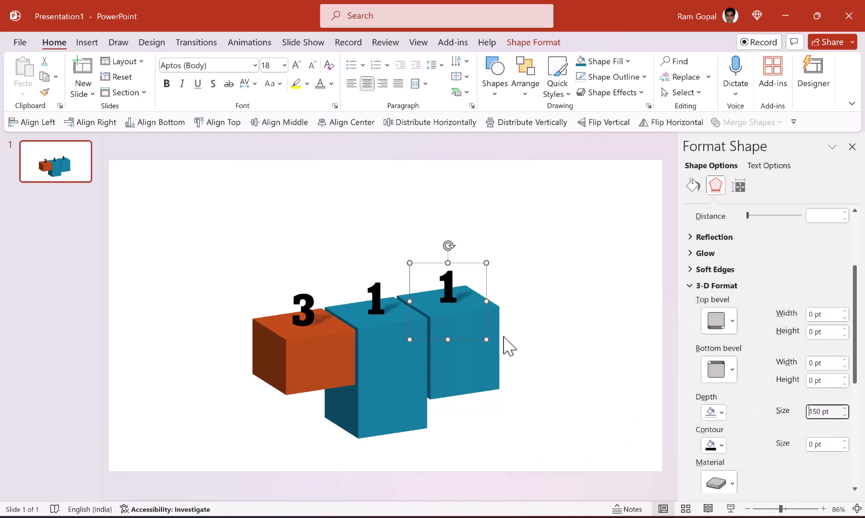
Fill the right block pink and change its label to 2
click(624, 63)
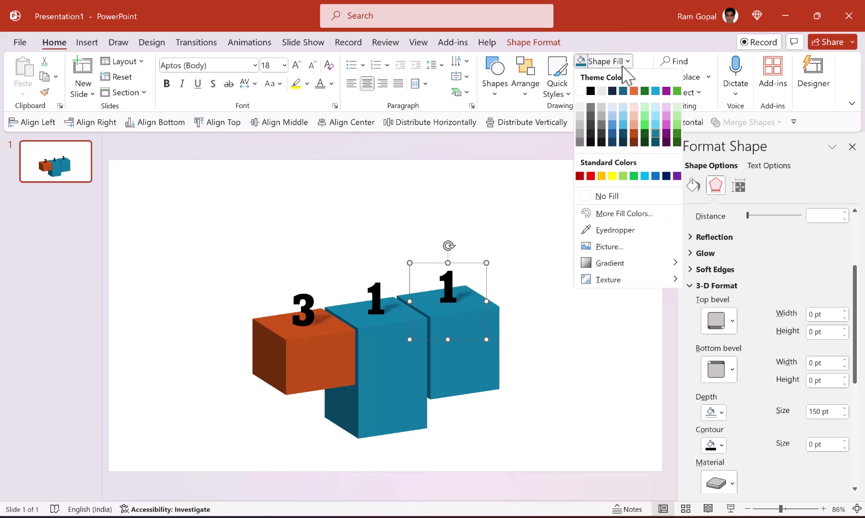
click(673, 136)
click(490, 270)
double_click(448, 288)
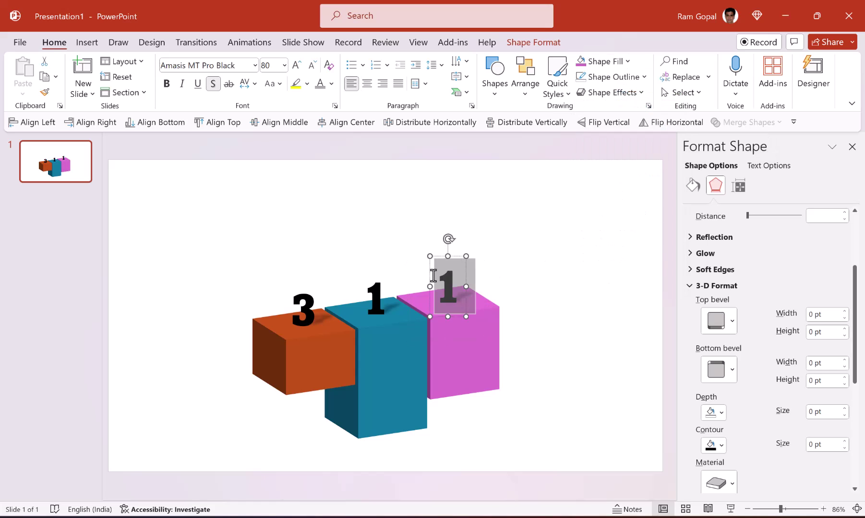
text(2)
click(565, 302)
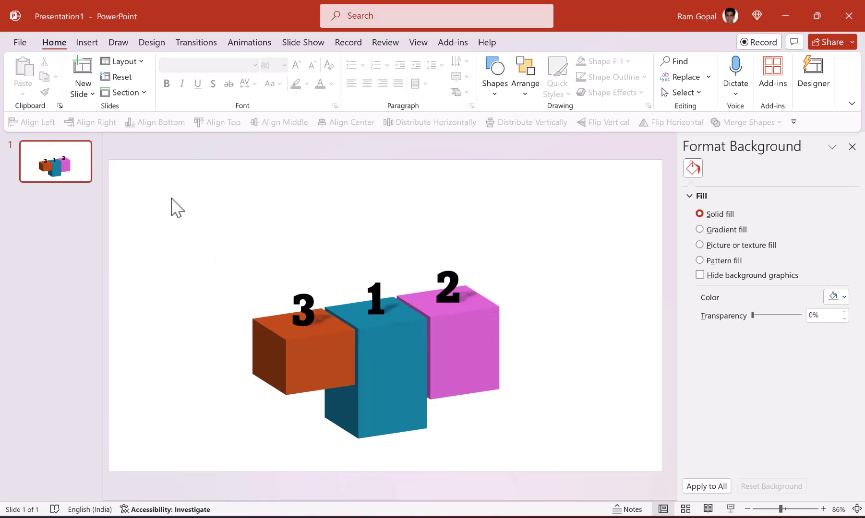
Marquee-select all three blocks with their 3, 1, 2 labels and drag them lower together
drag(171, 197, 601, 498)
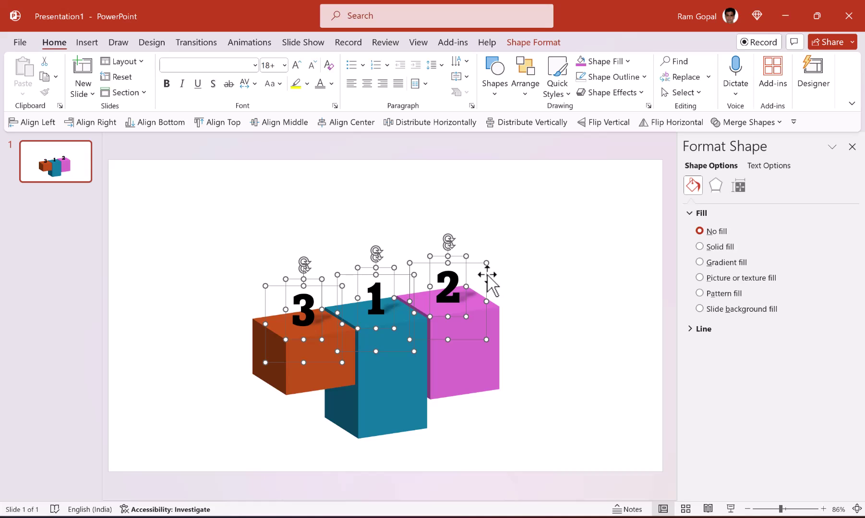
drag(487, 281, 489, 363)
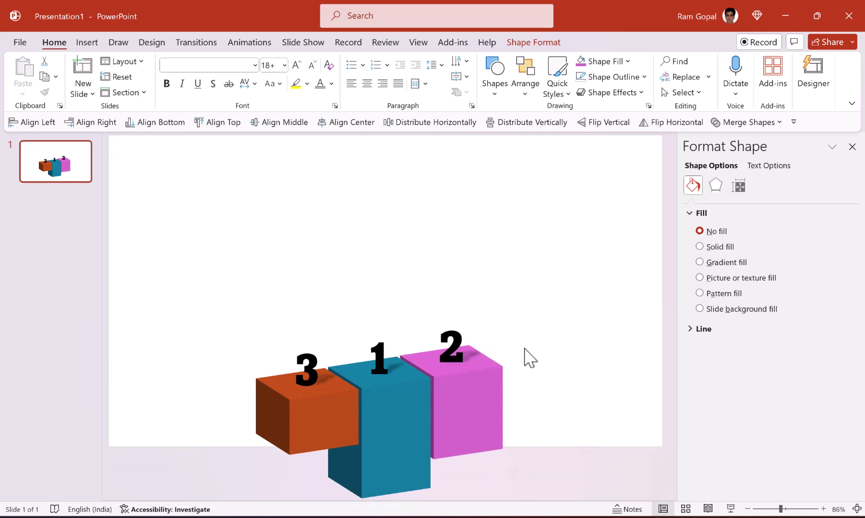
click(530, 358)
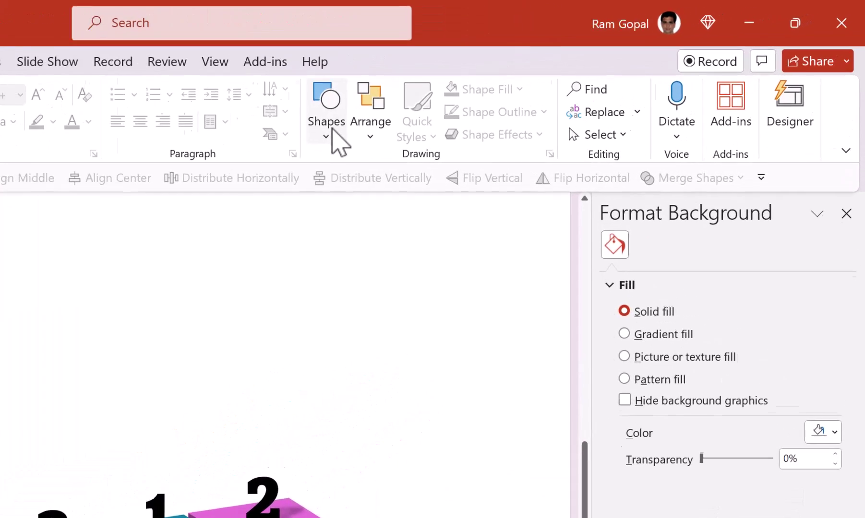
Trace a Freeform polygon around the lower bodies of the three blocks, closing it at the start point
click(498, 88)
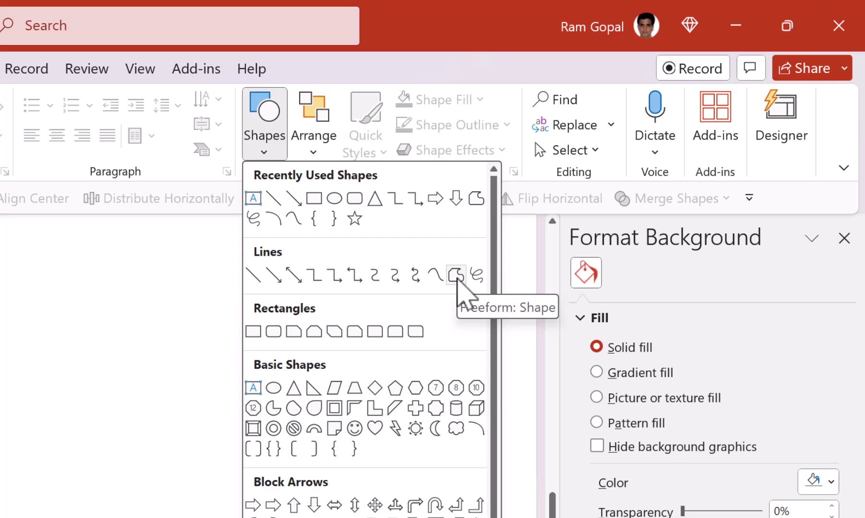
click(456, 275)
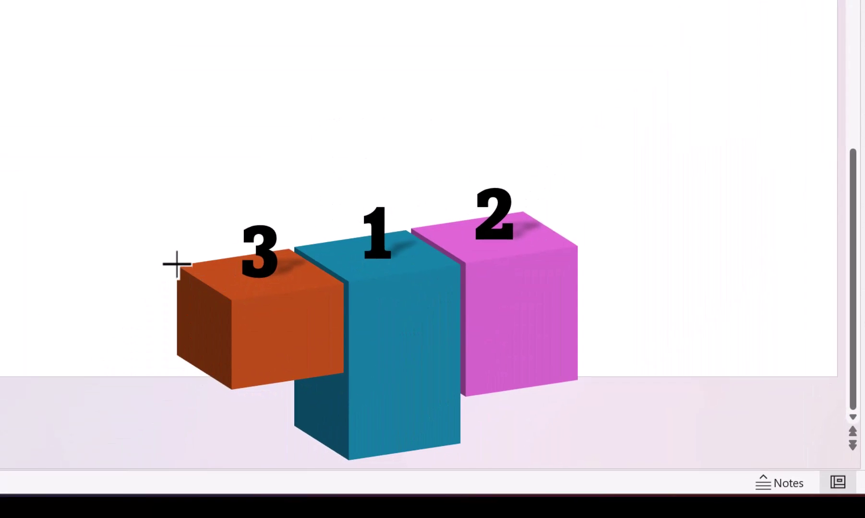
click(176, 264)
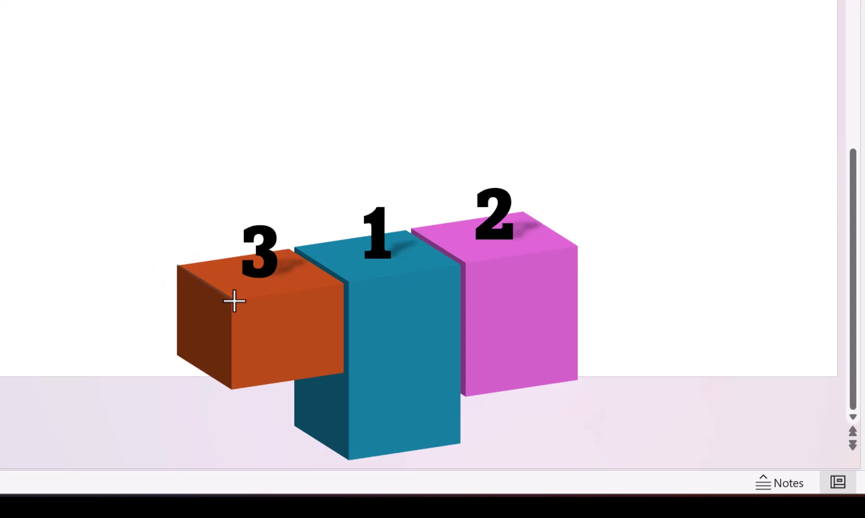
click(231, 302)
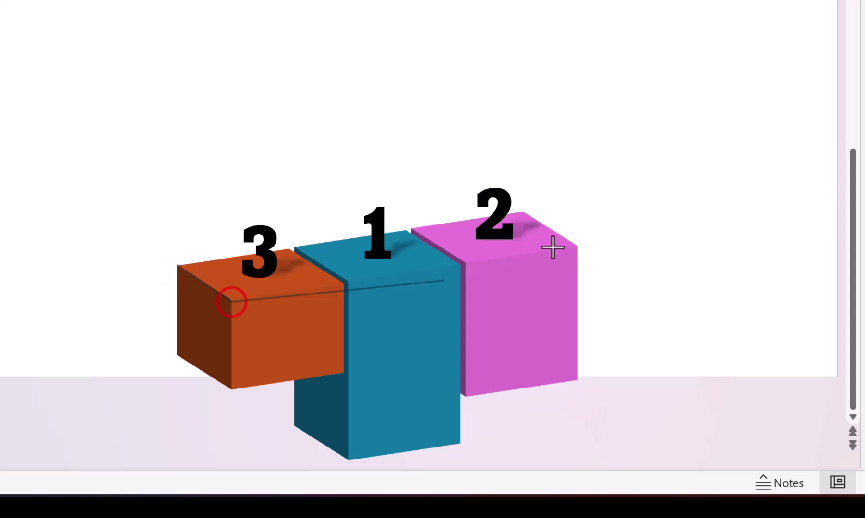
click(579, 247)
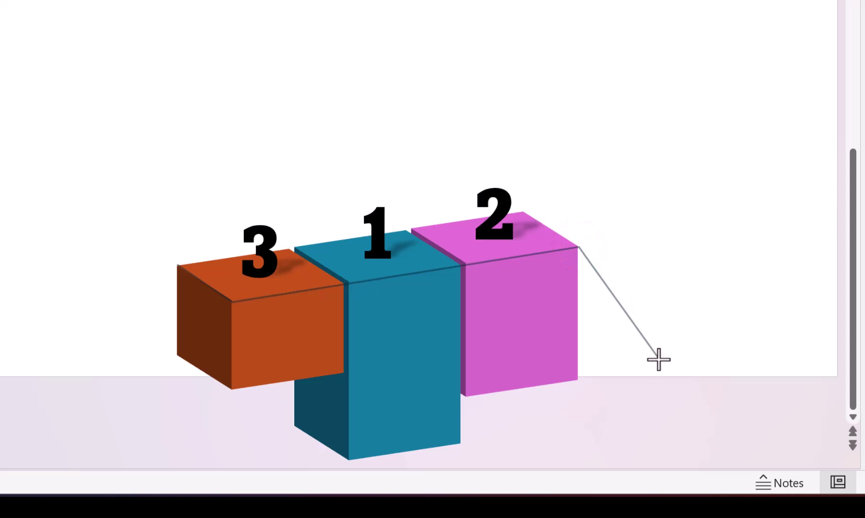
click(659, 359)
click(557, 453)
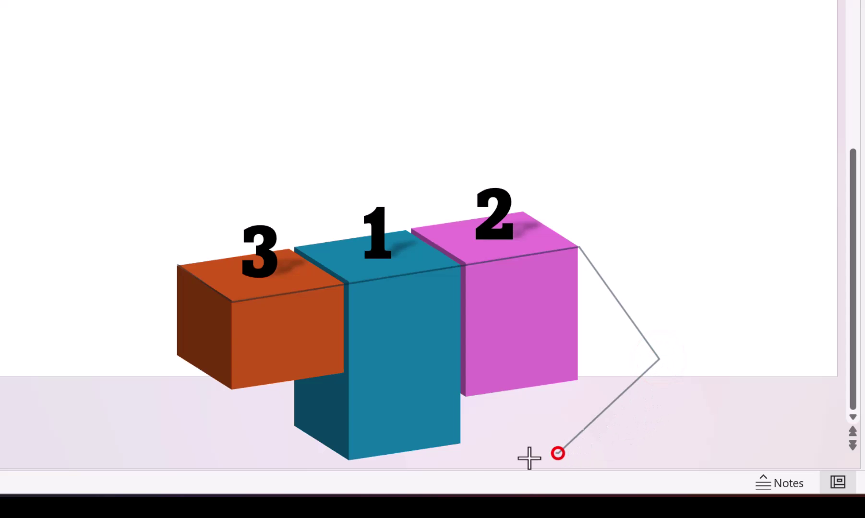
click(398, 463)
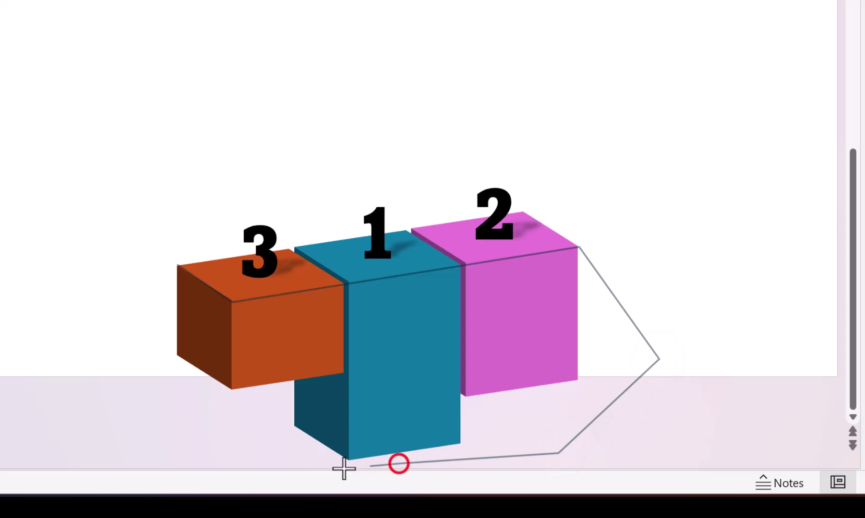
click(269, 462)
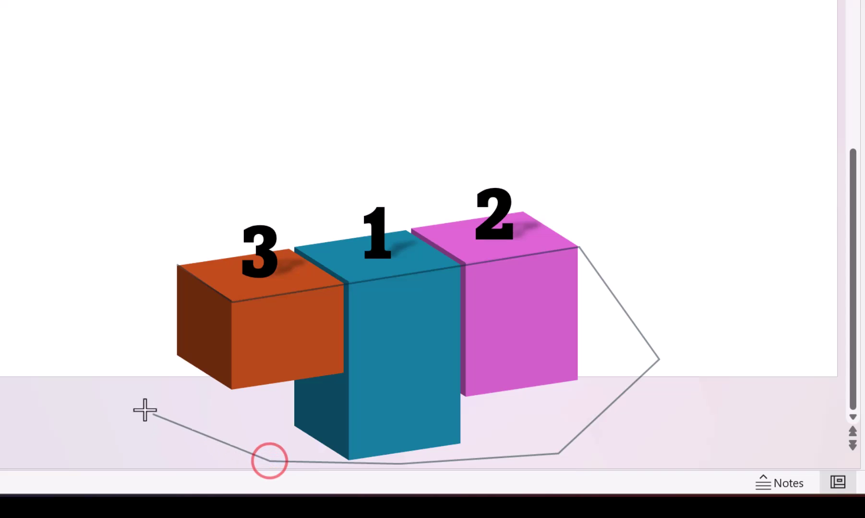
click(118, 403)
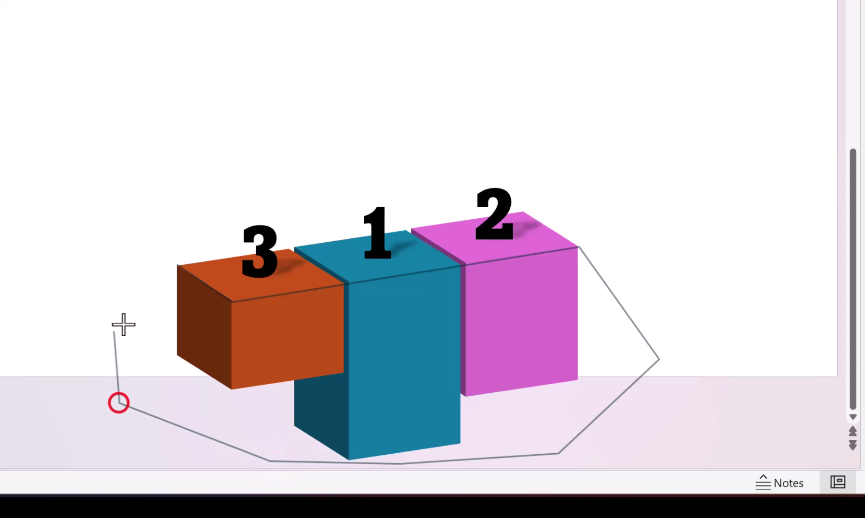
click(177, 263)
click(178, 263)
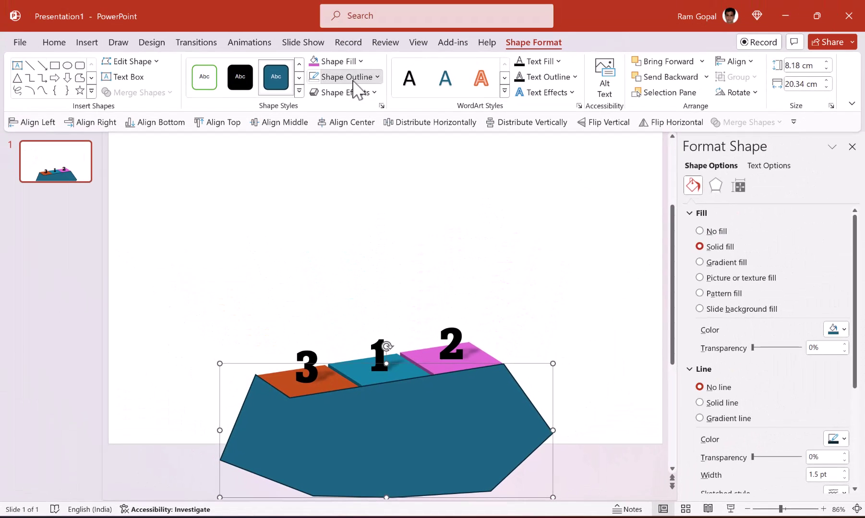
Give the cover shape No Outline and a white fill, then preview the slide full screen
click(353, 78)
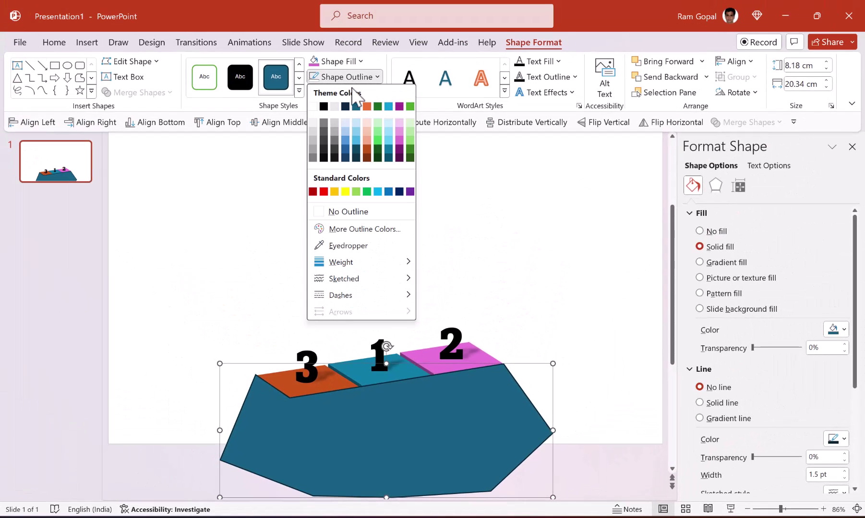
click(353, 215)
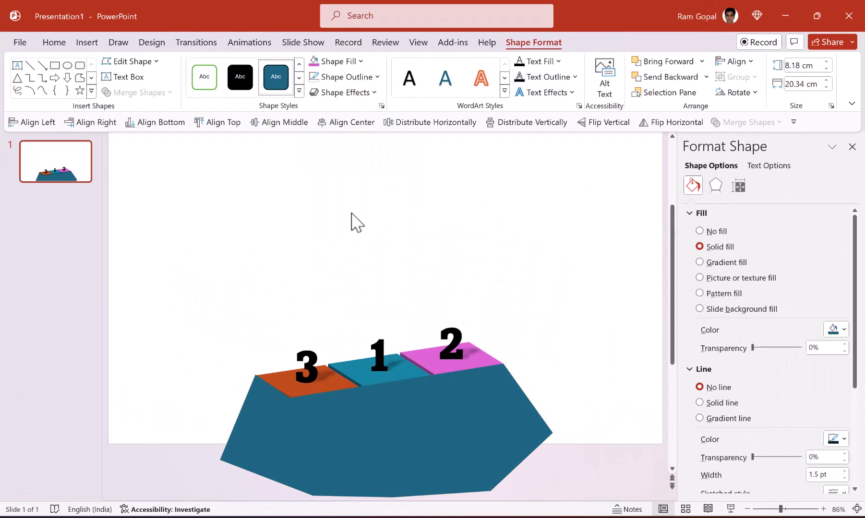
click(341, 61)
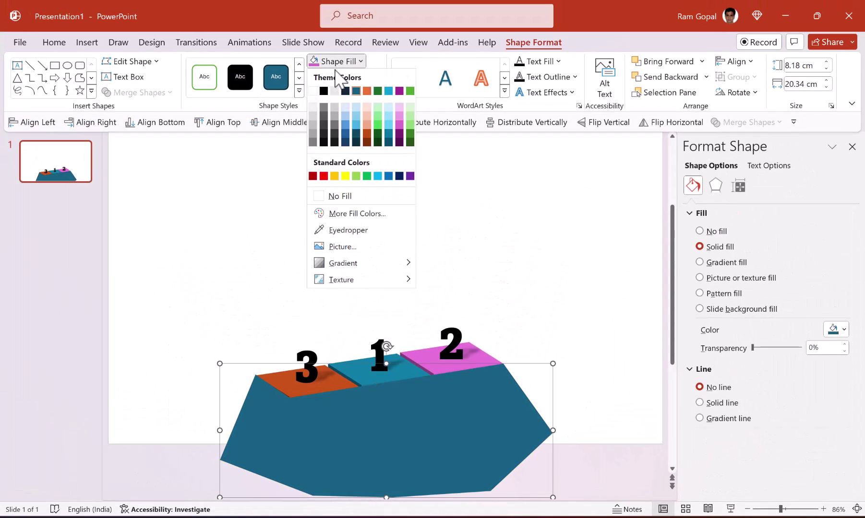
click(312, 92)
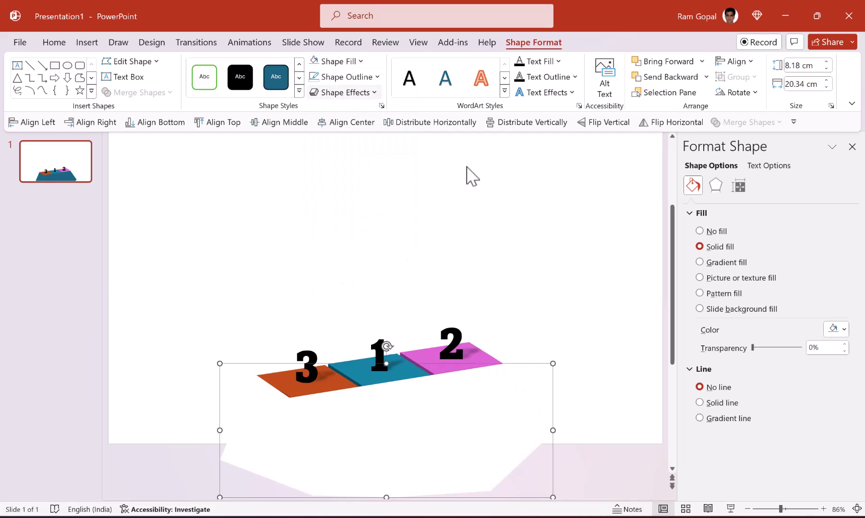
click(731, 509)
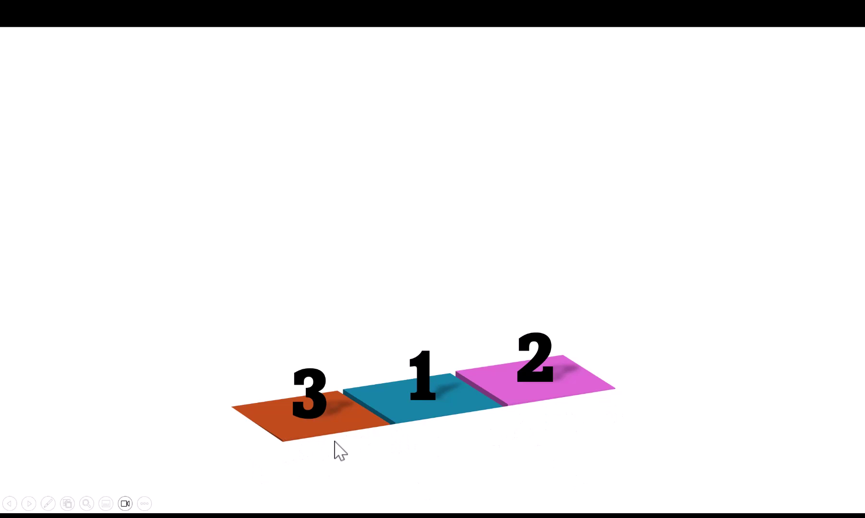
key(Escape)
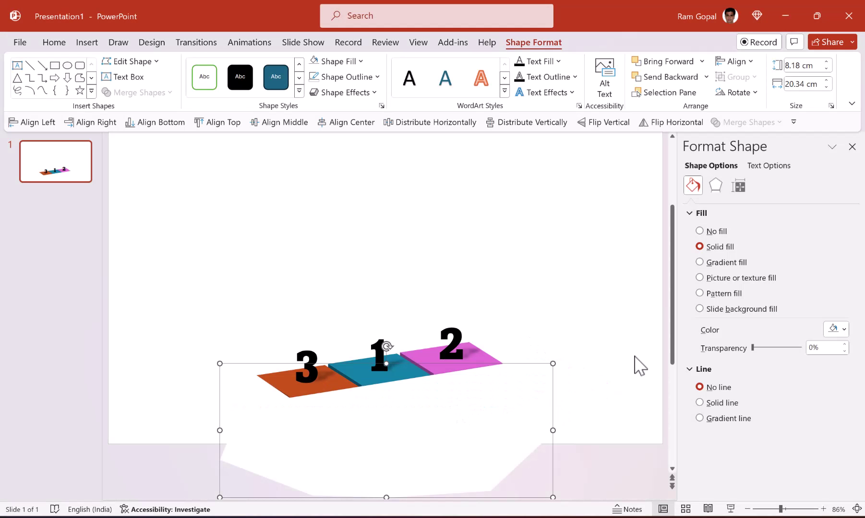
Nudge the white cover shape down slightly
key(Down)
key(Down)
key(Down)
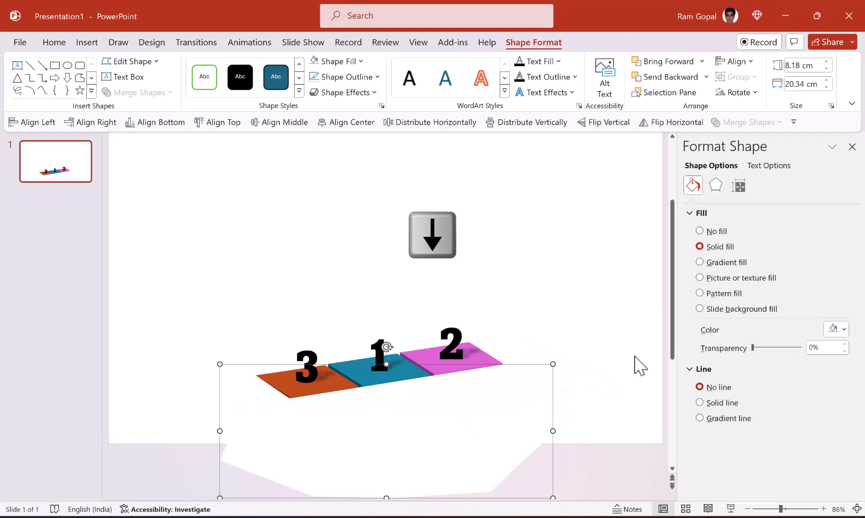
key(Down)
key(Down)
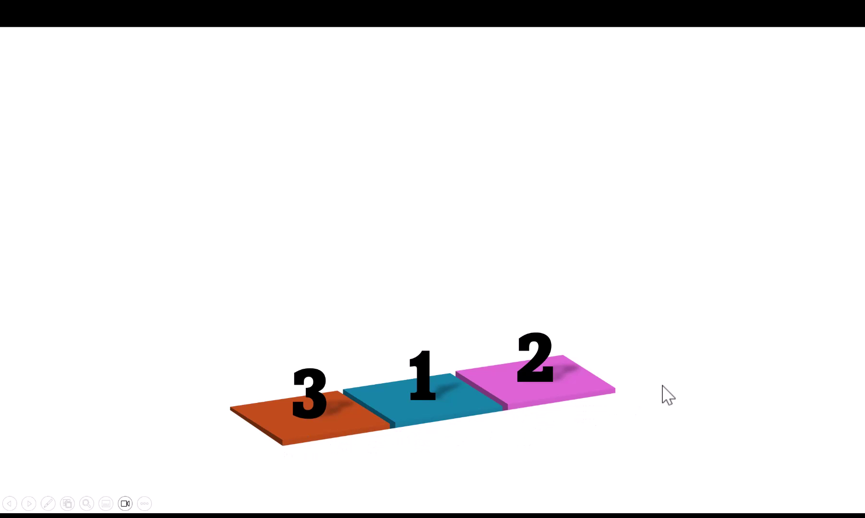
key(Escape)
click(180, 235)
Duplicate slide 1 and set the slide 2 cover's fill transparency to 20%
click(87, 165)
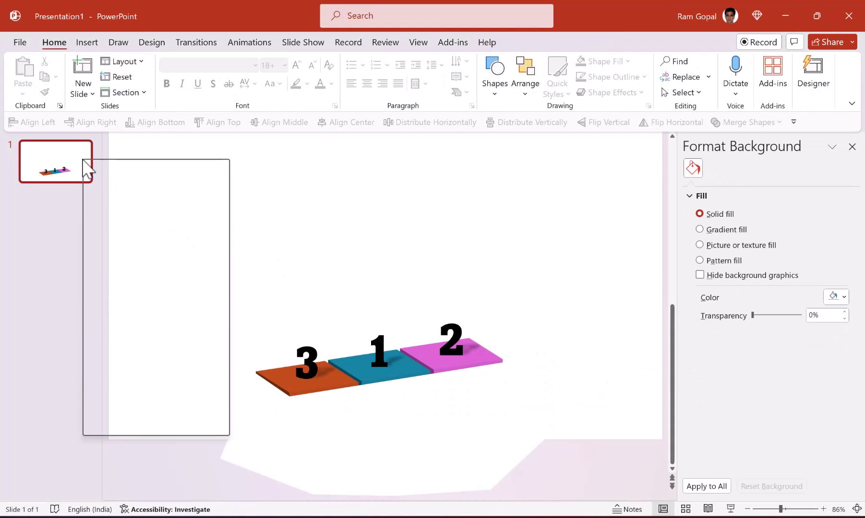
click(148, 276)
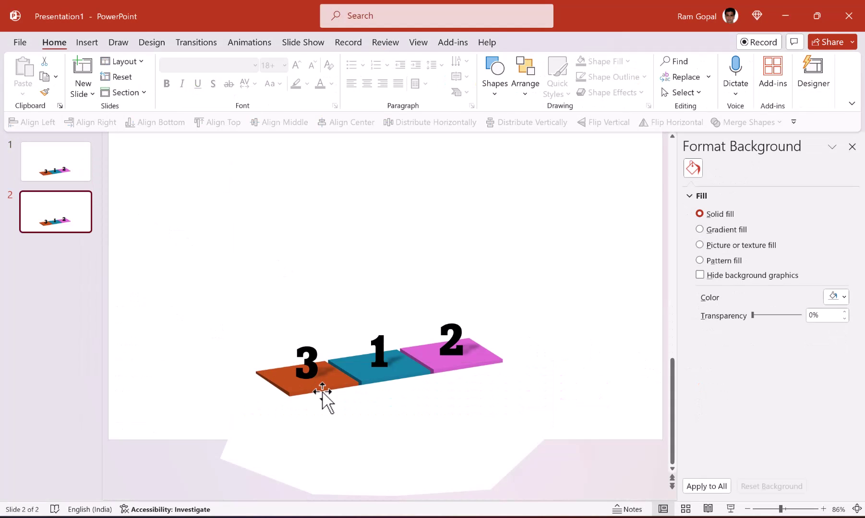
click(335, 420)
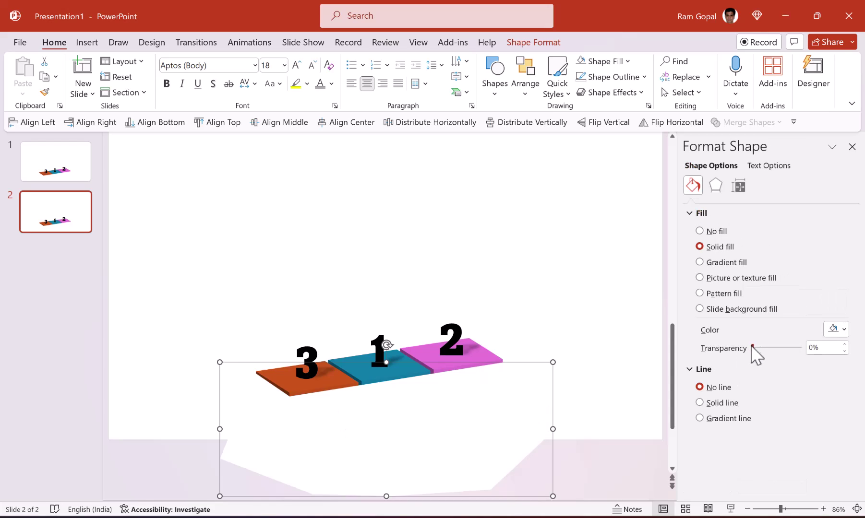
drag(754, 348, 764, 349)
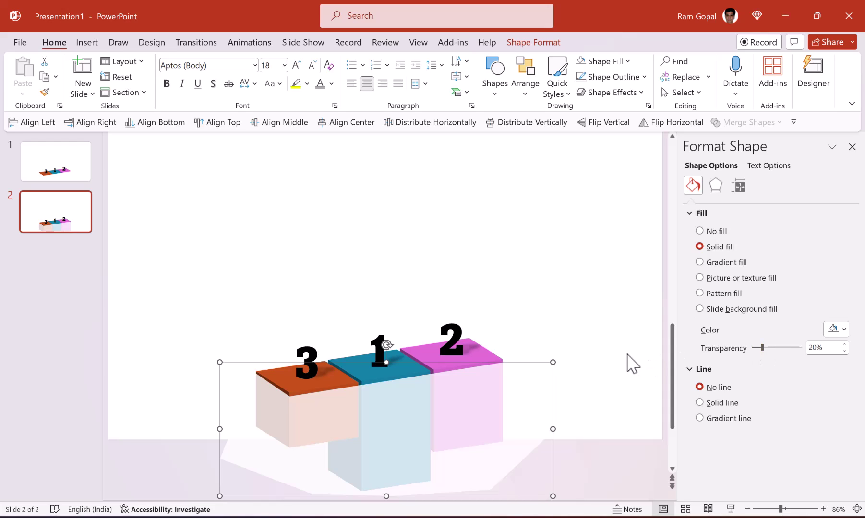
Select the 3 label and orange cube on slide 2 and nudge them up three times
click(314, 352)
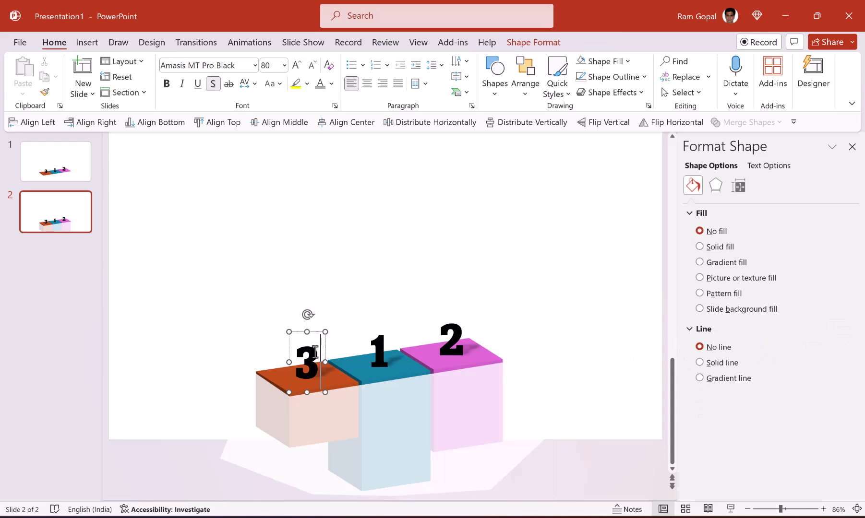
shift+click(331, 377)
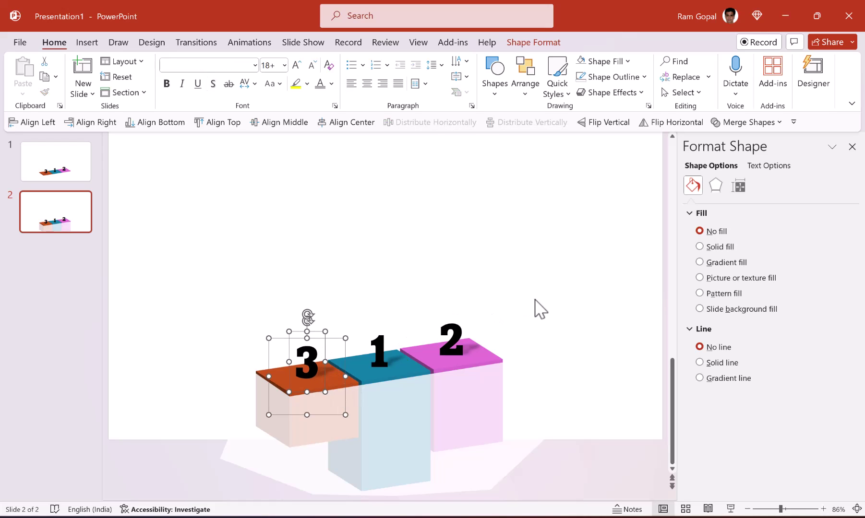
key(Up)
key(Up)
key(Up)
key(Up)
key(Up)
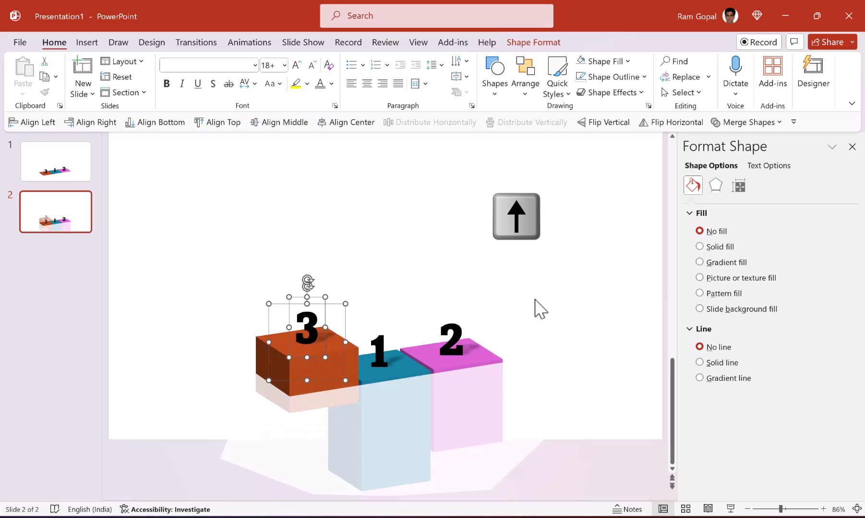
key(Up)
key(Up)
key(Up)
key(Up)
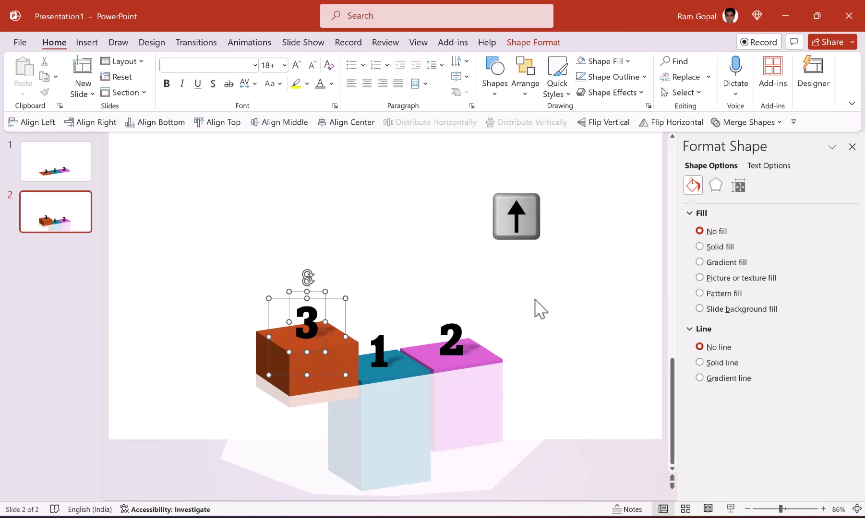
key(Up)
key(Up)
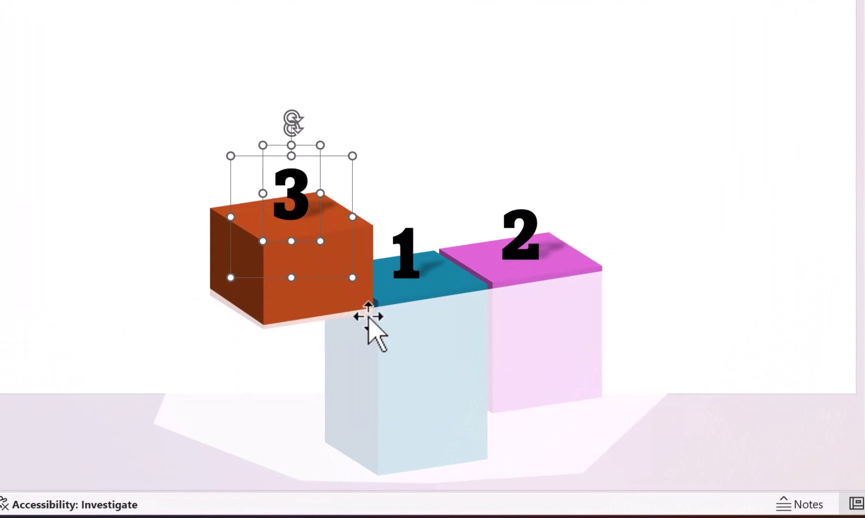
Insert a text box above the blocks reading 'This is our Sample text'
key(Escape)
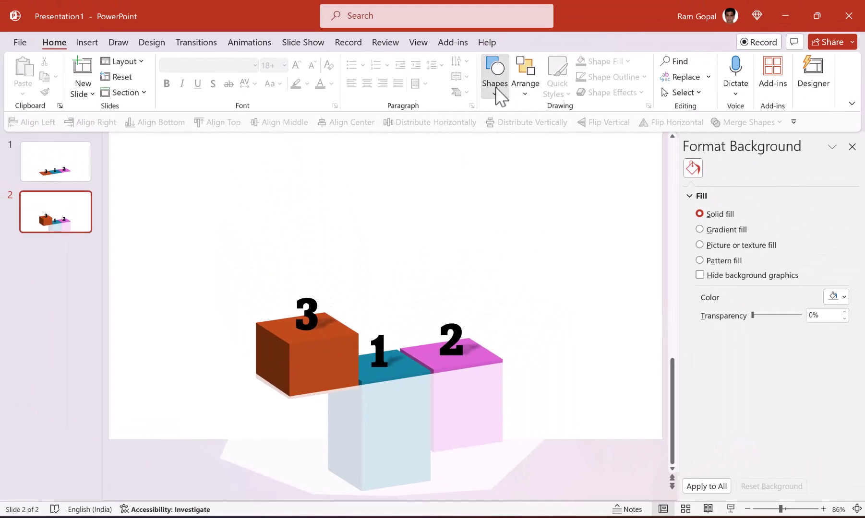
click(496, 89)
click(488, 121)
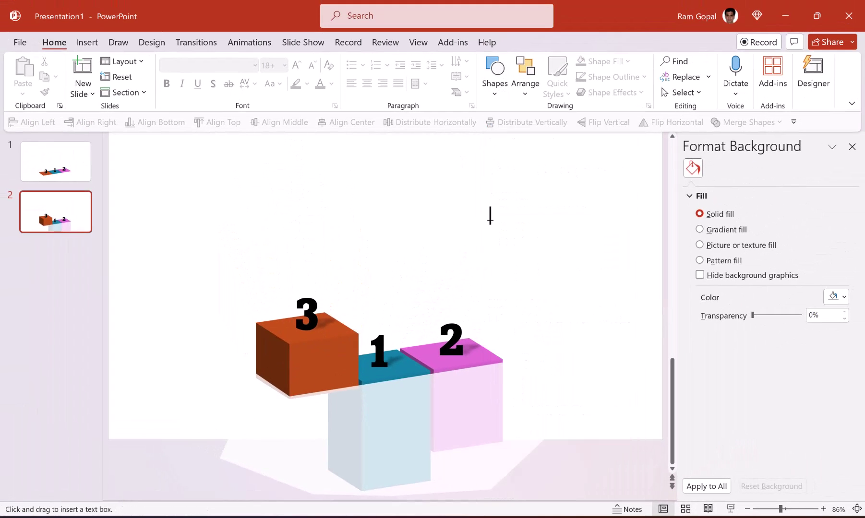
click(490, 221)
text(Th)
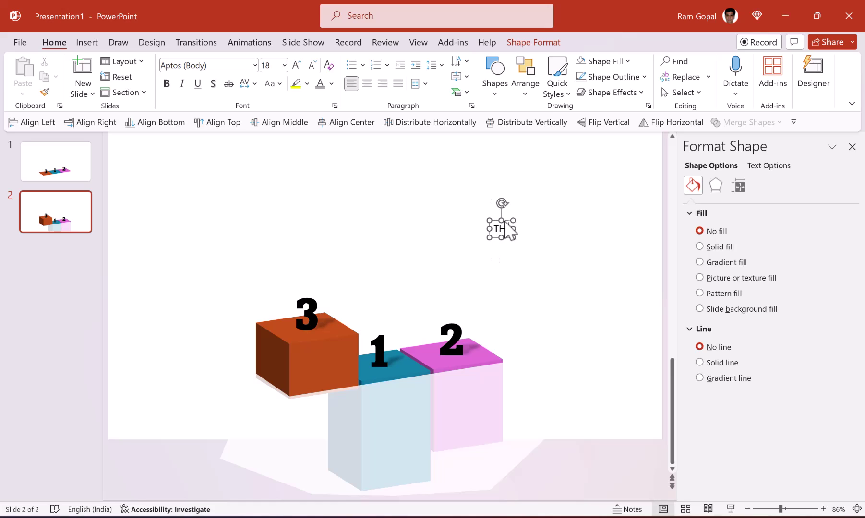
text(is is our )
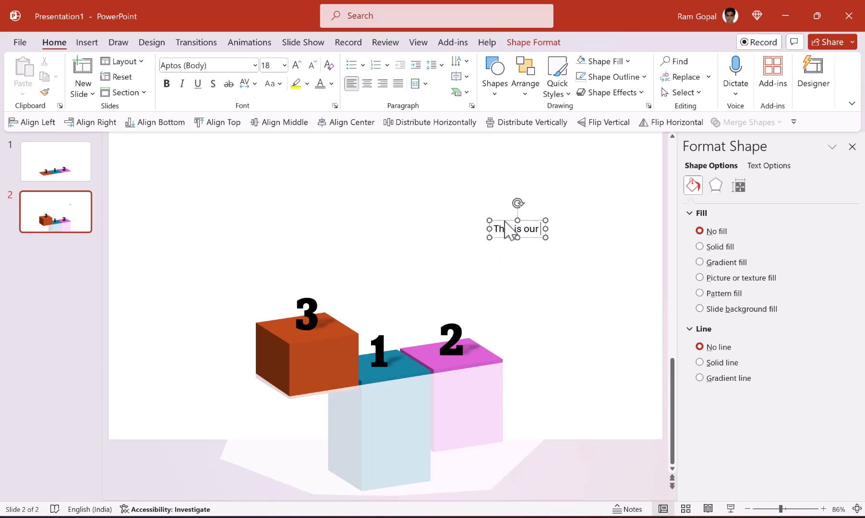
text(Sample text)
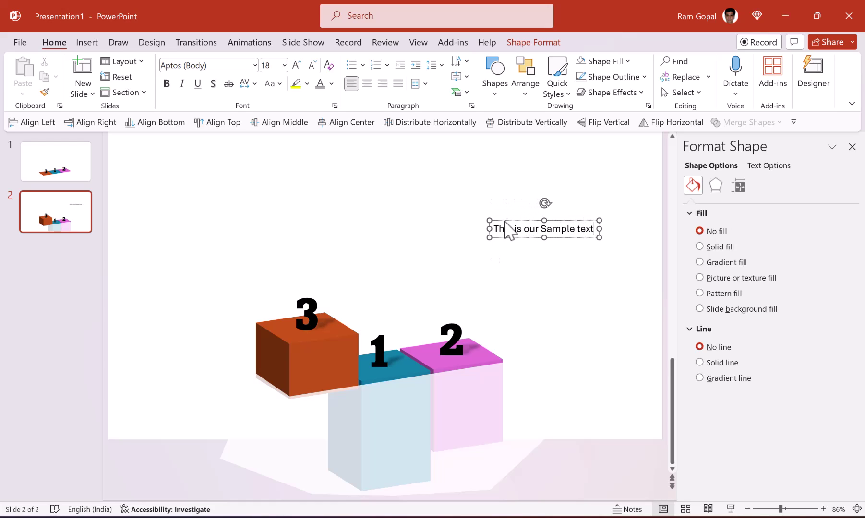
Enlarge the label to 24 pt, wrap it to two right-aligned lines, and place it left of block 3
click(557, 230)
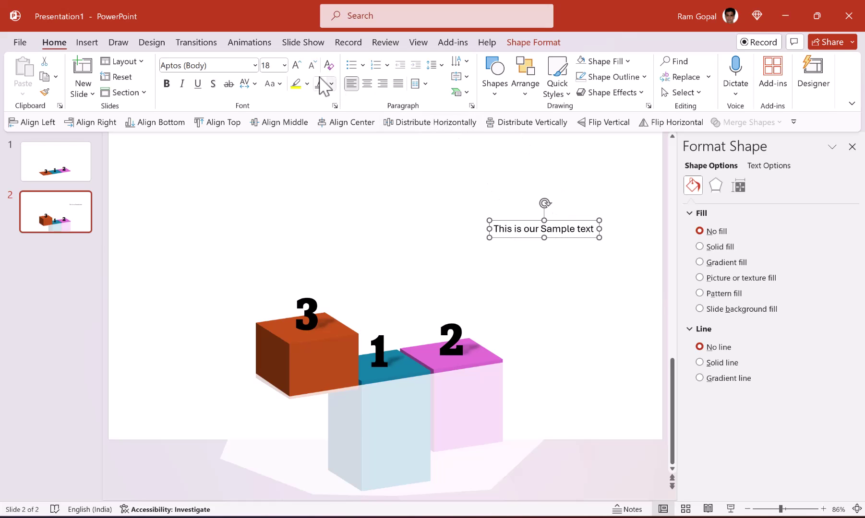
click(297, 65)
click(297, 65)
drag(633, 232, 588, 242)
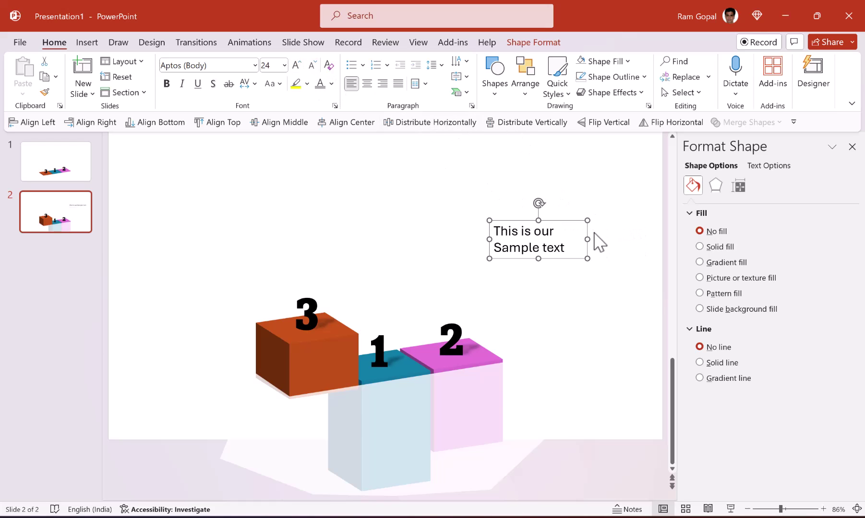
click(383, 83)
drag(566, 235, 230, 335)
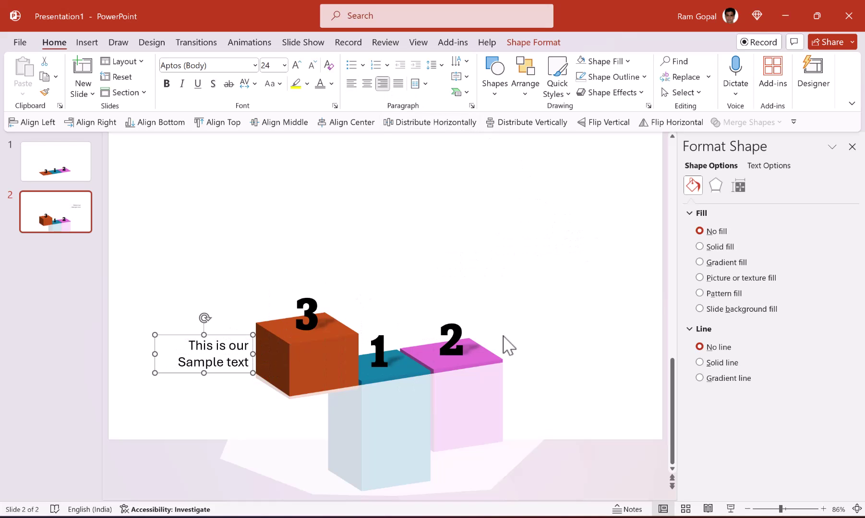
click(569, 308)
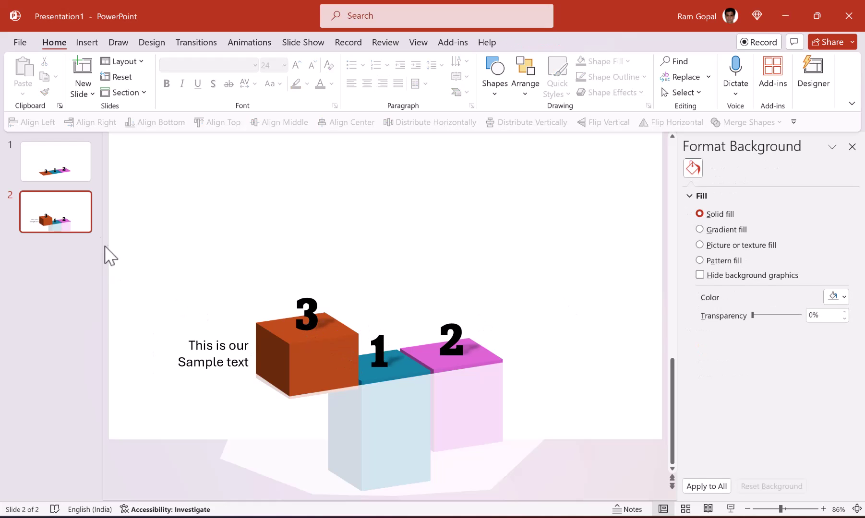
Duplicate slide 2 as slide 3 and raise the pink block 2 with its number
right_click(76, 226)
click(108, 333)
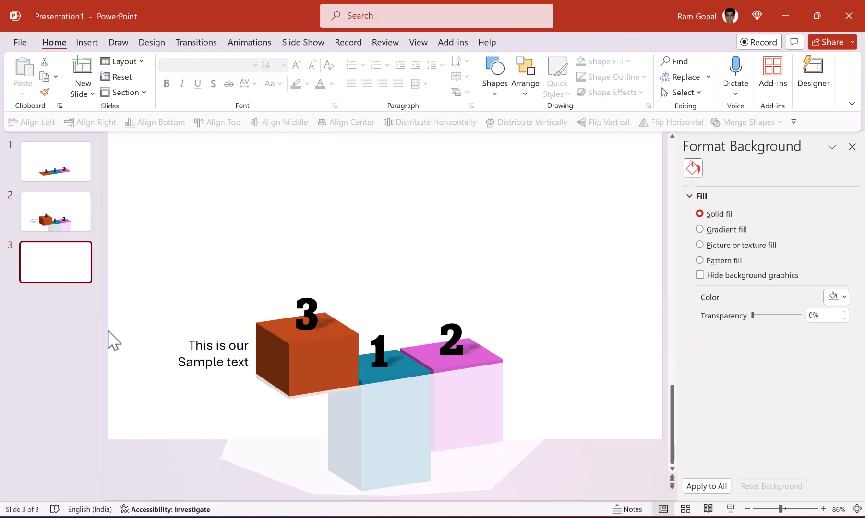
click(464, 335)
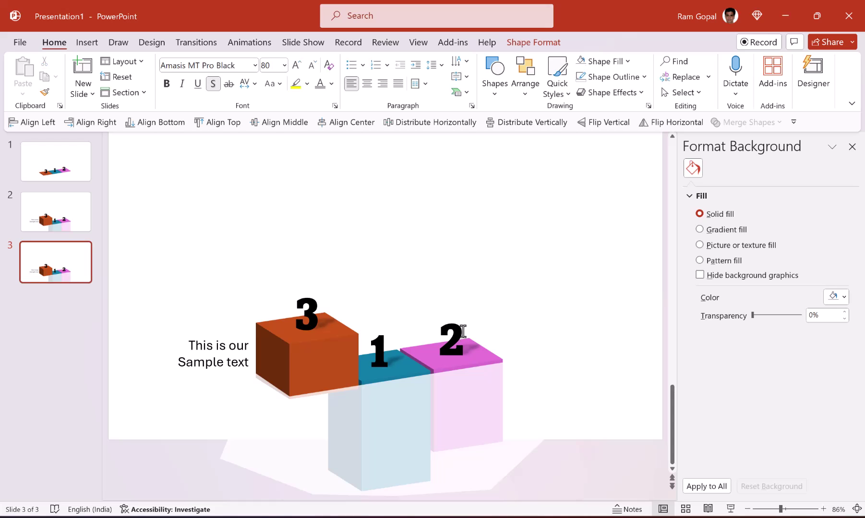
shift+click(480, 355)
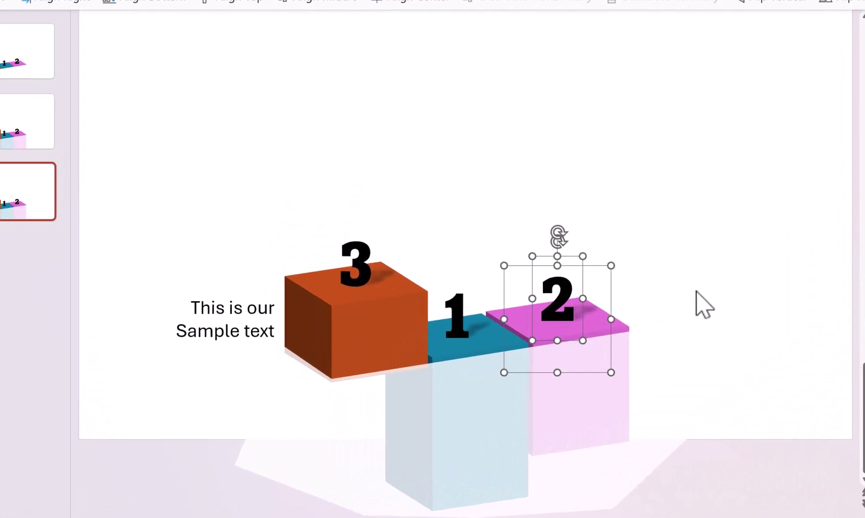
key(Up)
key(Up)
key(Up)
key(Up)
key(Up)
key(Up)
key(Up)
key(Up)
key(Up)
key(Up)
key(Up)
key(Up)
key(Up)
key(Up)
key(Up)
key(Up)
key(Up)
key(Up)
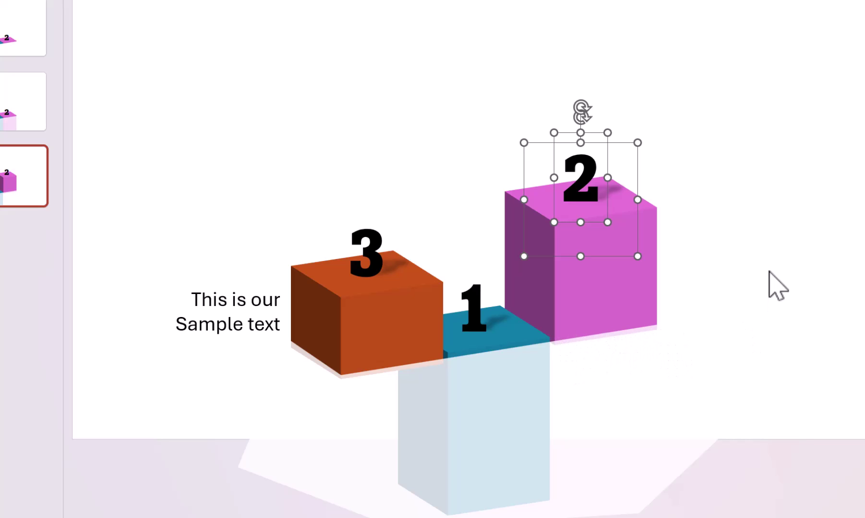
click(778, 287)
Copy the sample text label to the right of block 2 and left-align it
click(246, 325)
click(259, 281)
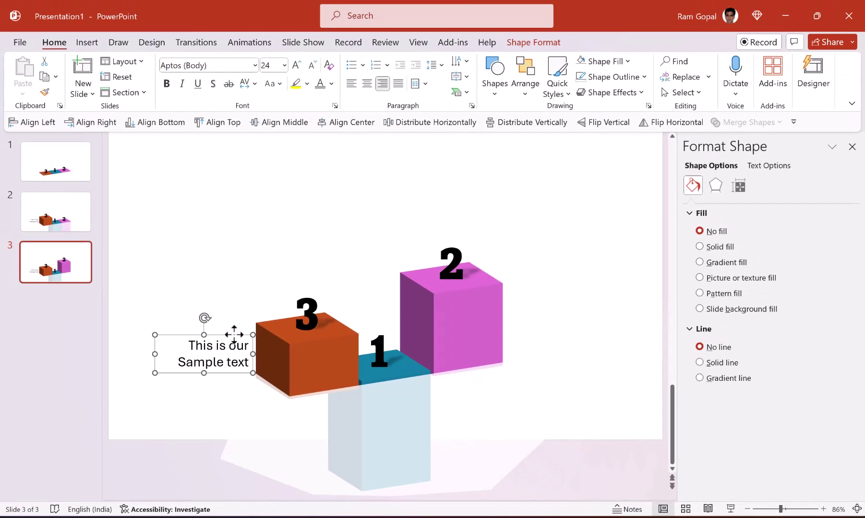
drag(234, 335, 567, 318)
click(352, 84)
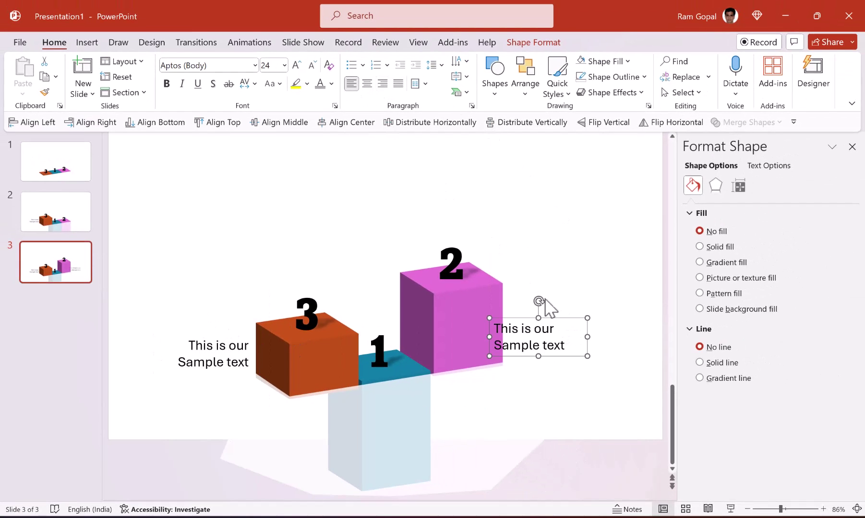
drag(553, 318, 565, 319)
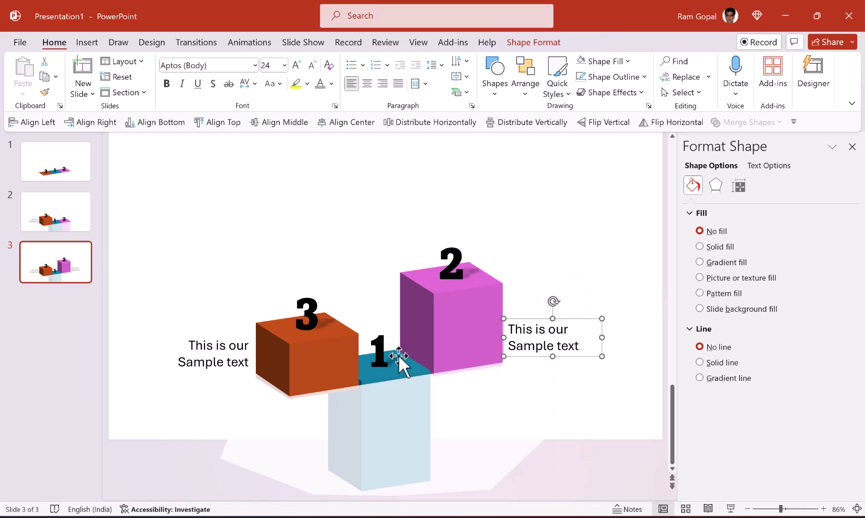
Duplicate slide 3 as slide 4 and raise the teal block 1 with its number highest
right_click(79, 266)
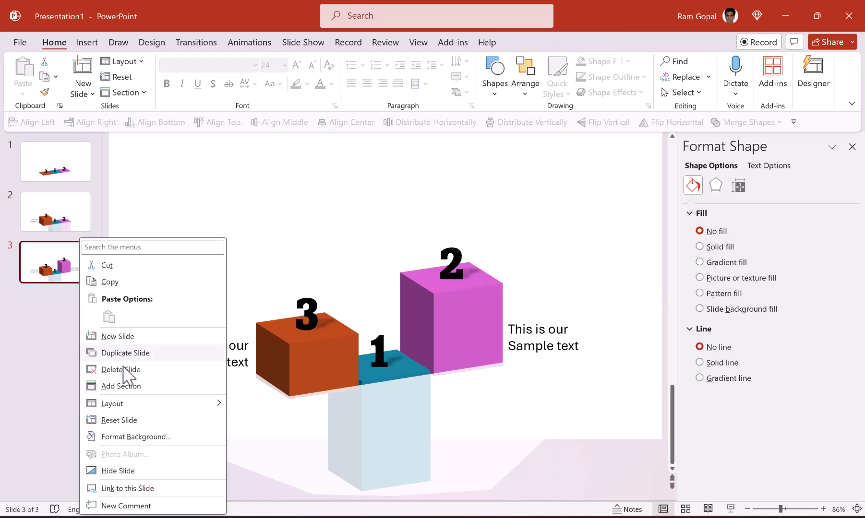
click(126, 355)
click(392, 357)
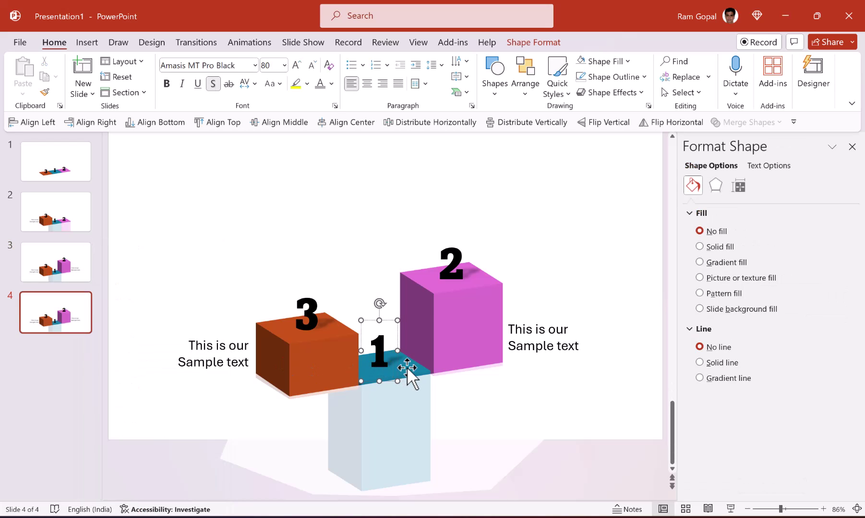
shift+click(407, 369)
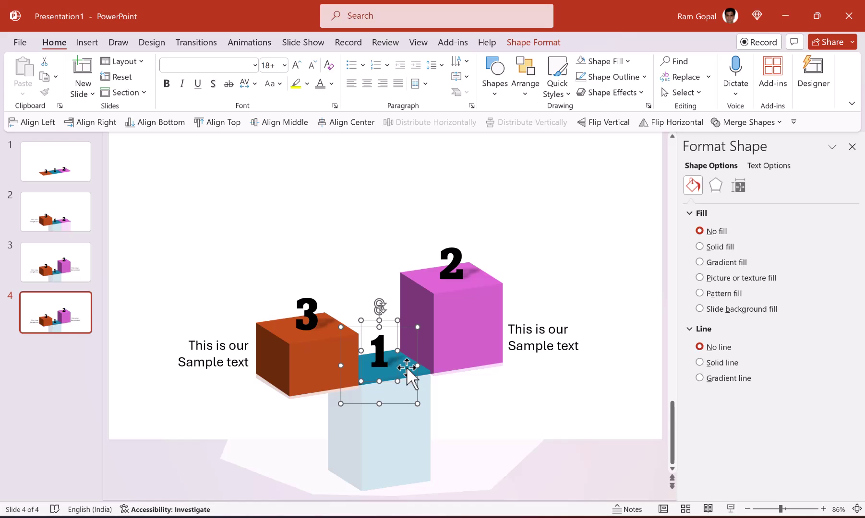
key(Up)
key(Up)
key(Up)
key(Up)
key(Up)
key(Up)
key(Up)
key(Up)
key(Up)
key(Up)
key(Up)
key(Up)
key(Up)
key(Up)
key(Up)
key(Up)
key(Up)
key(Up)
key(Up)
key(Up)
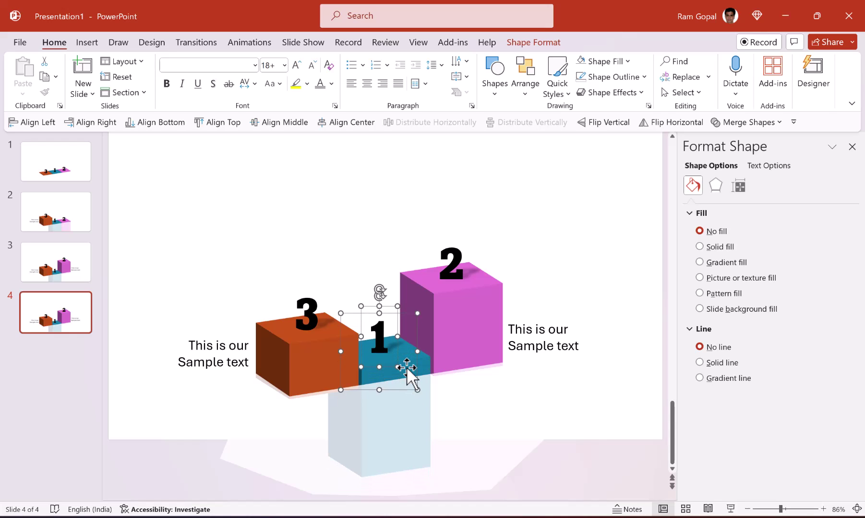
click(546, 358)
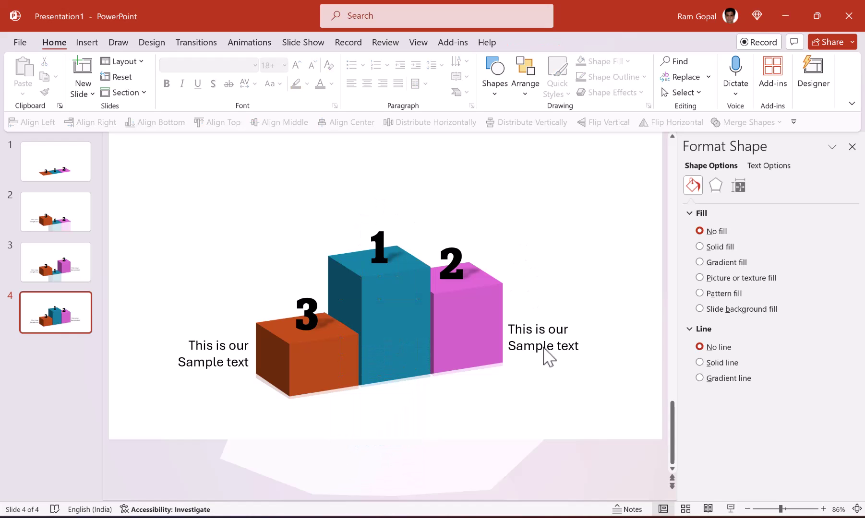
Copy the right-hand sample text label to sit above block 1
click(553, 347)
click(568, 318)
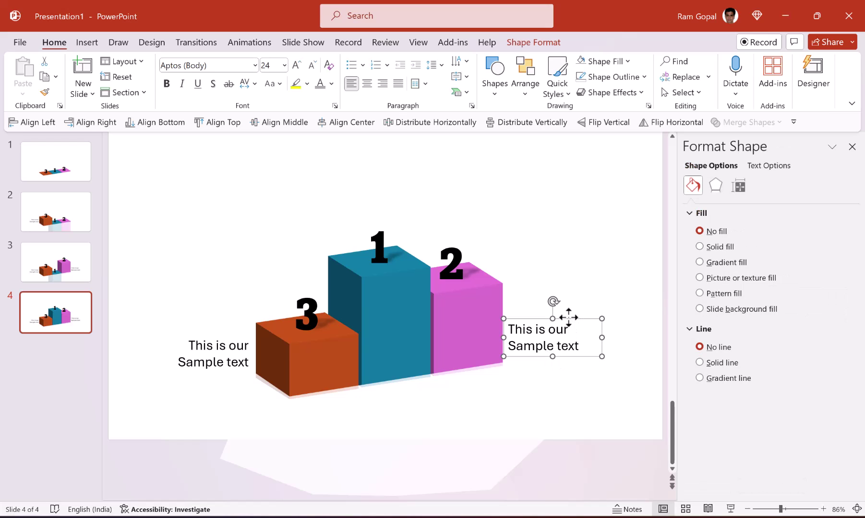
drag(568, 318, 420, 190)
click(598, 240)
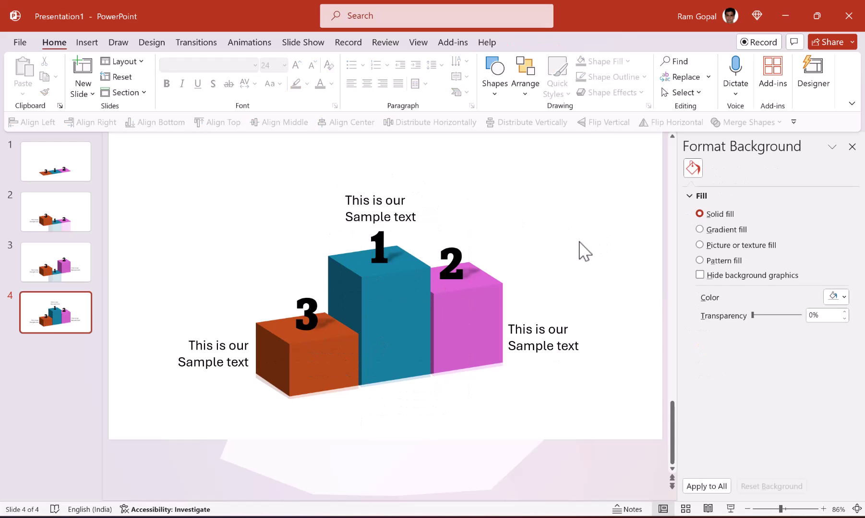
Set slide 4's floor shape to 0% transparency, then select slides 2 through 4
click(464, 424)
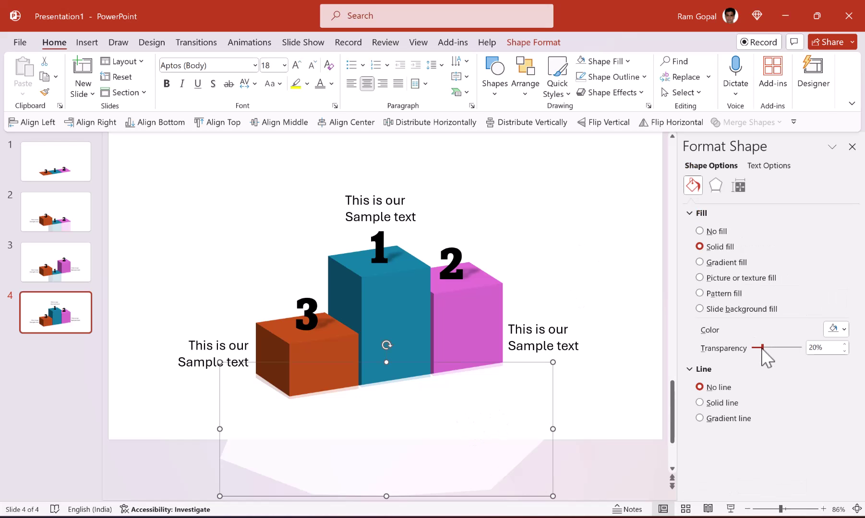
drag(763, 348, 730, 351)
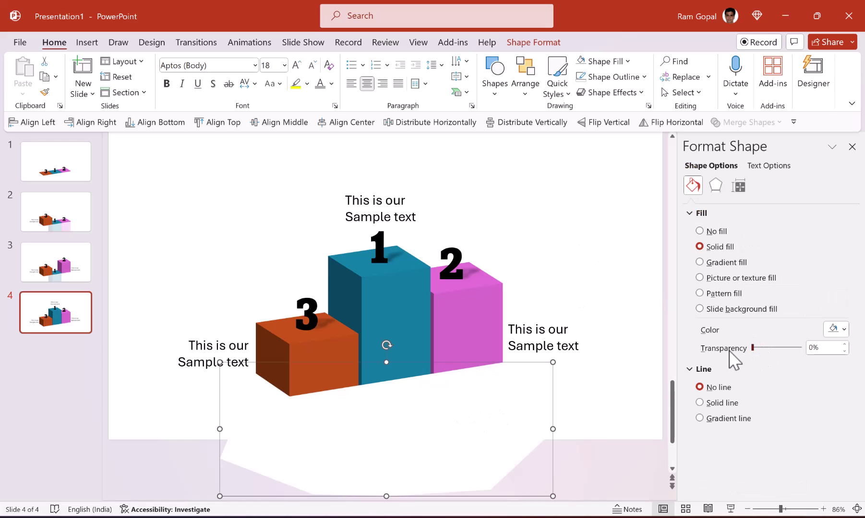
click(84, 267)
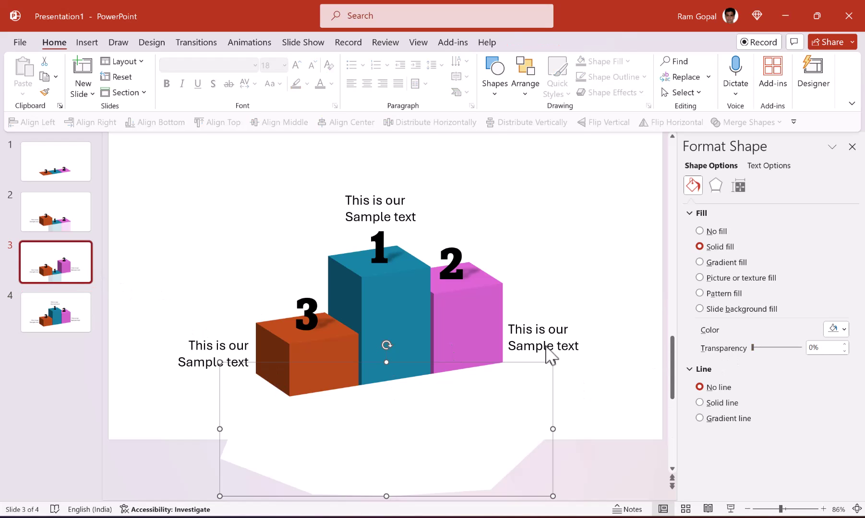
click(513, 420)
click(67, 223)
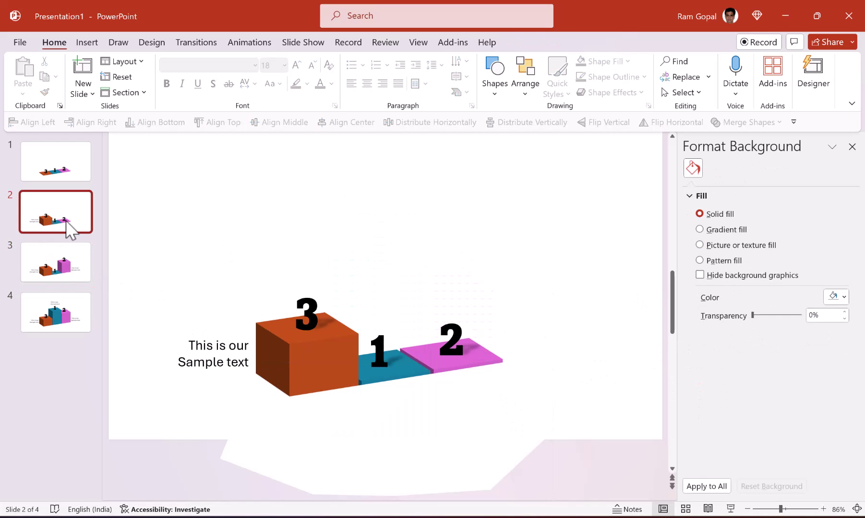
shift+click(53, 319)
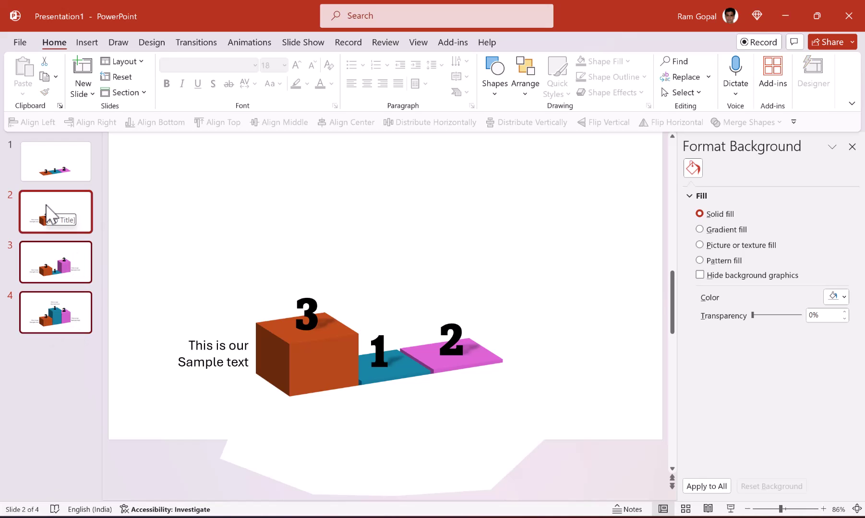
Apply the Morph transition to slides 2–4 and return to slide 1
click(196, 42)
click(133, 87)
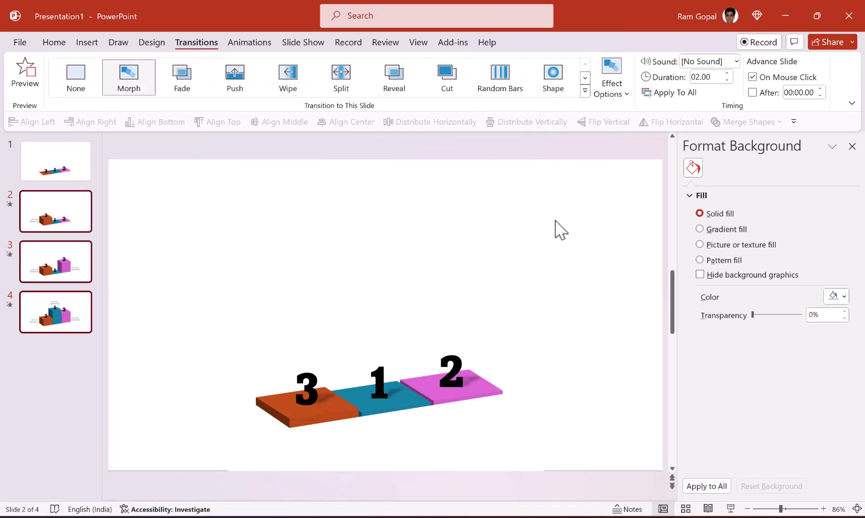
click(70, 172)
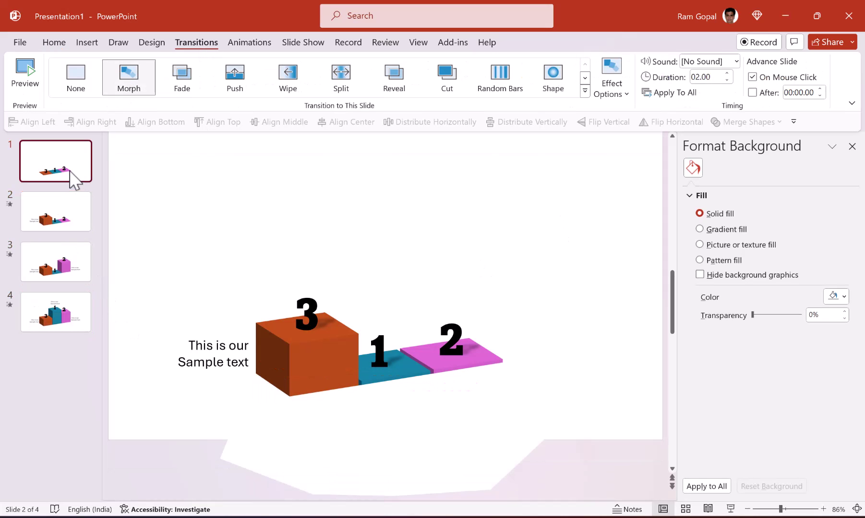